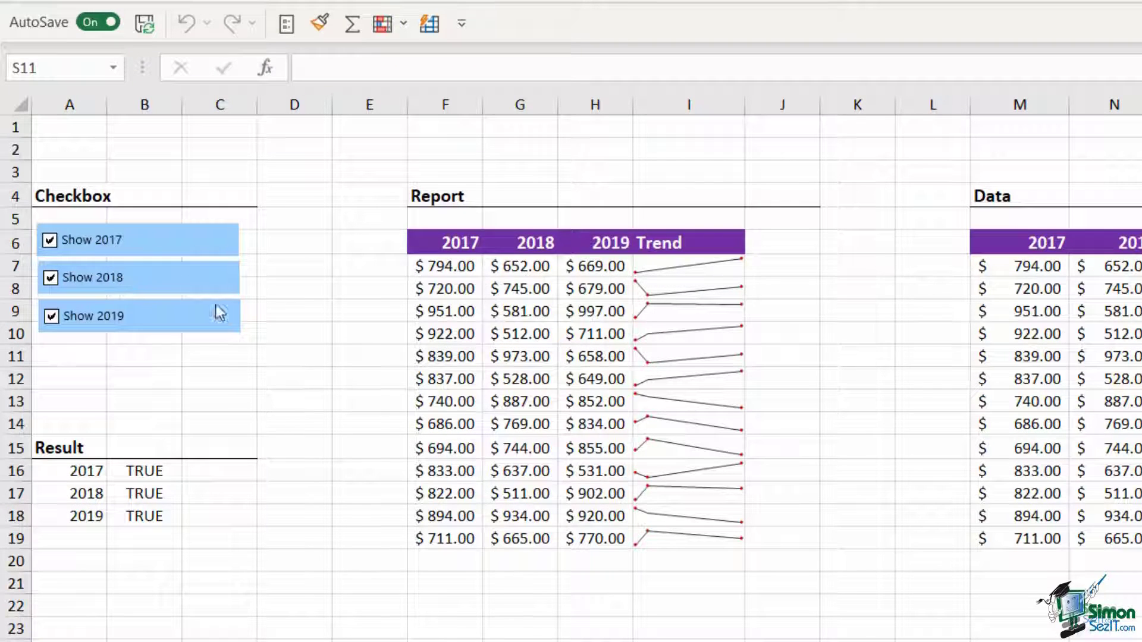
Toggle the 2017, 2018 and 2019 report columns off and back on to preview the result.
click(51, 317)
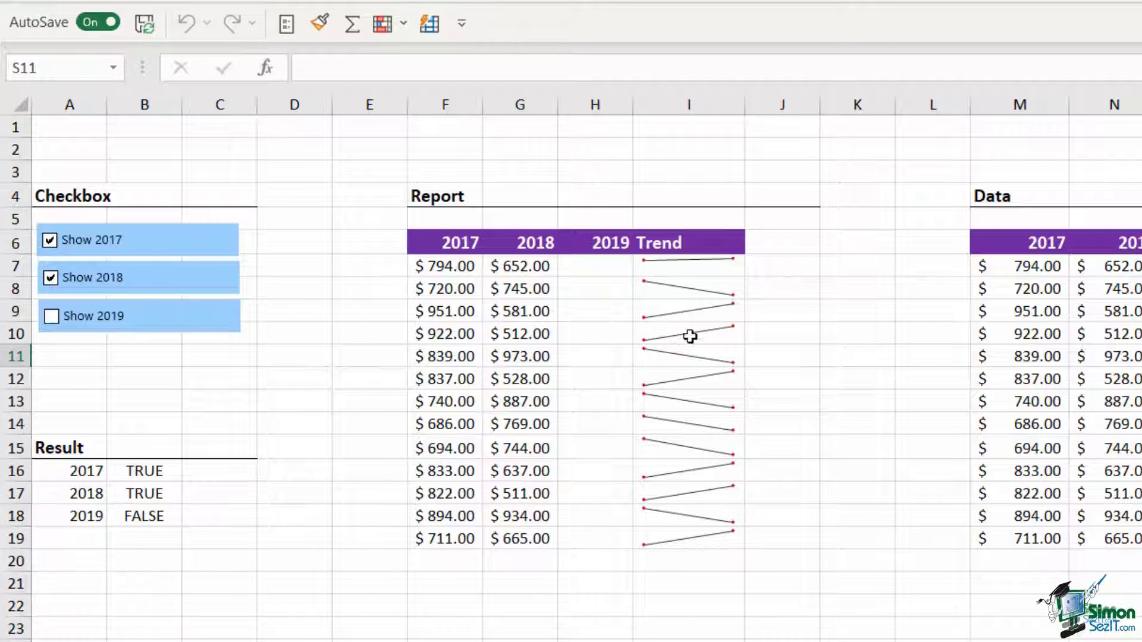
click(52, 318)
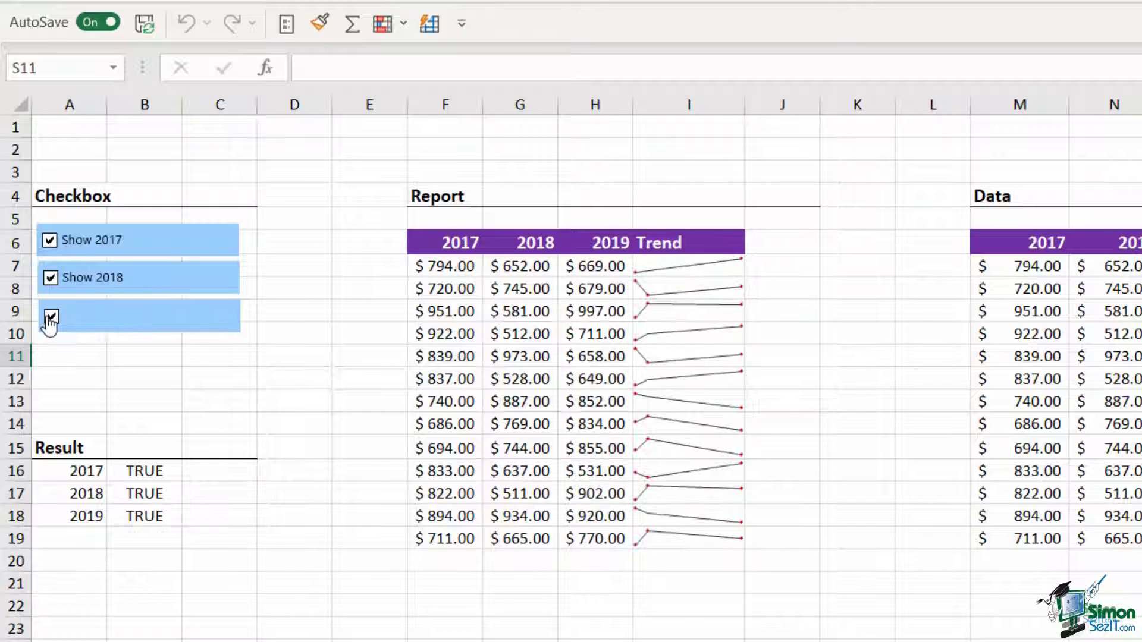
click(52, 245)
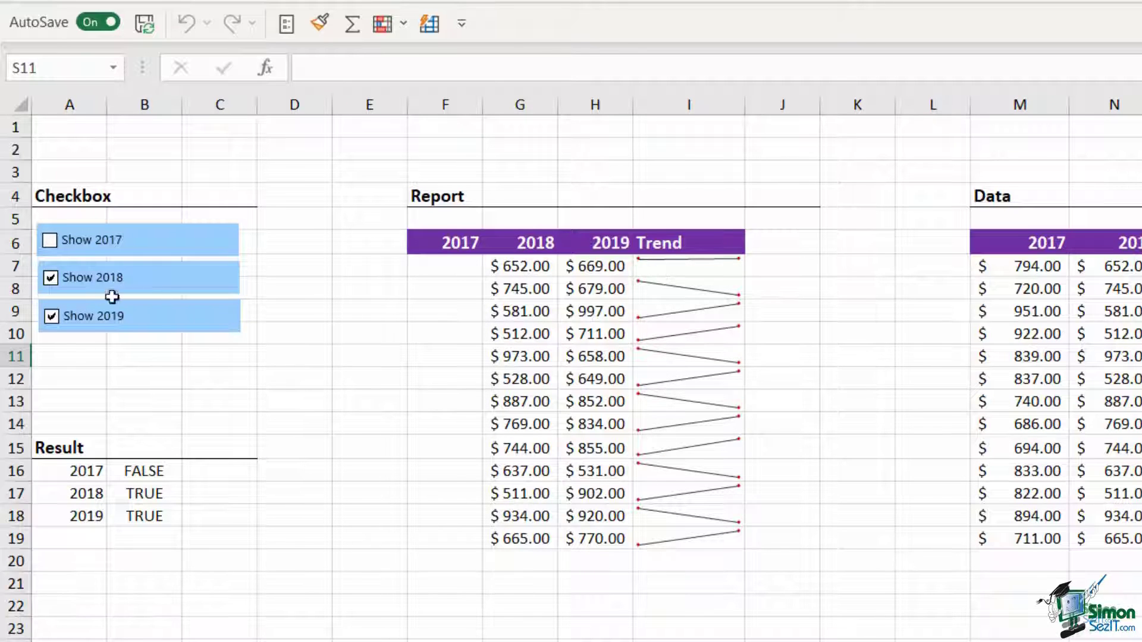
click(52, 317)
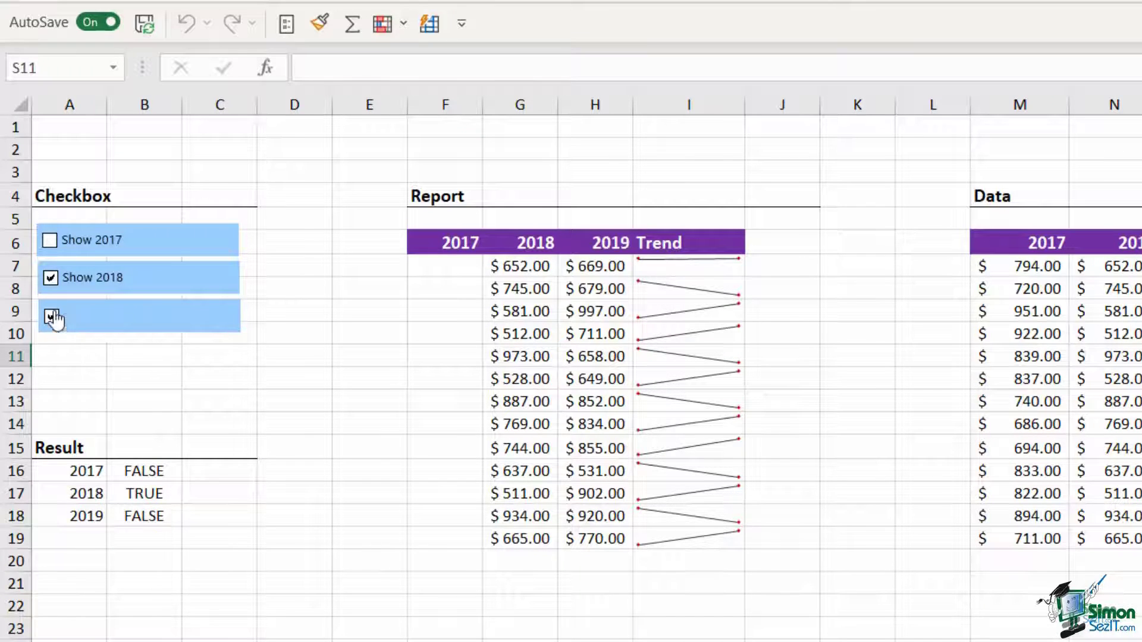
click(51, 279)
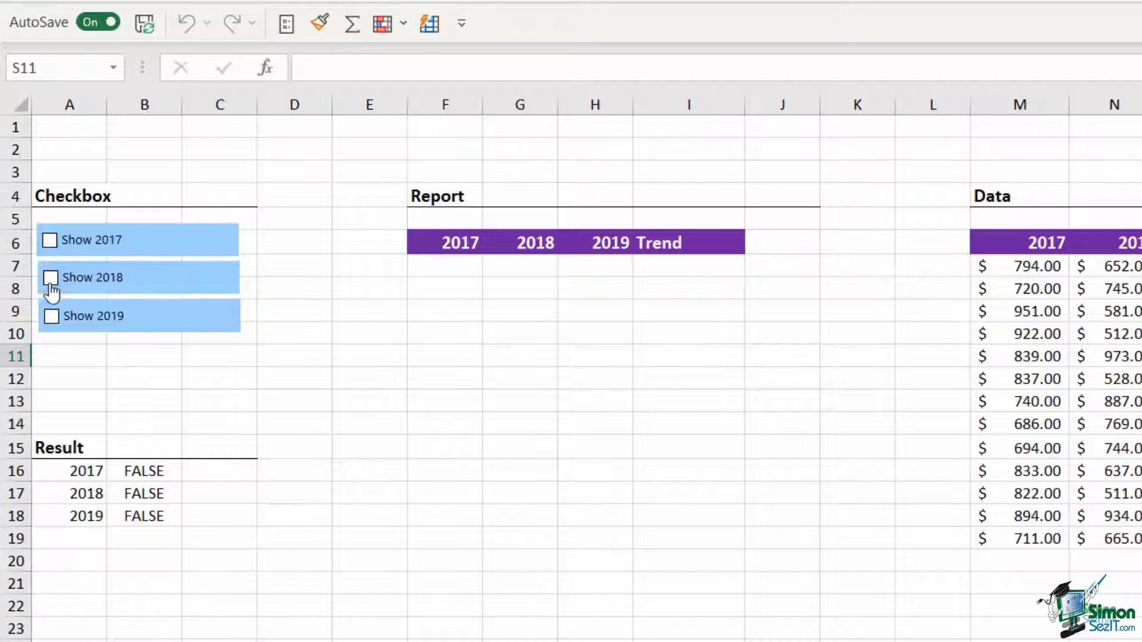
click(51, 278)
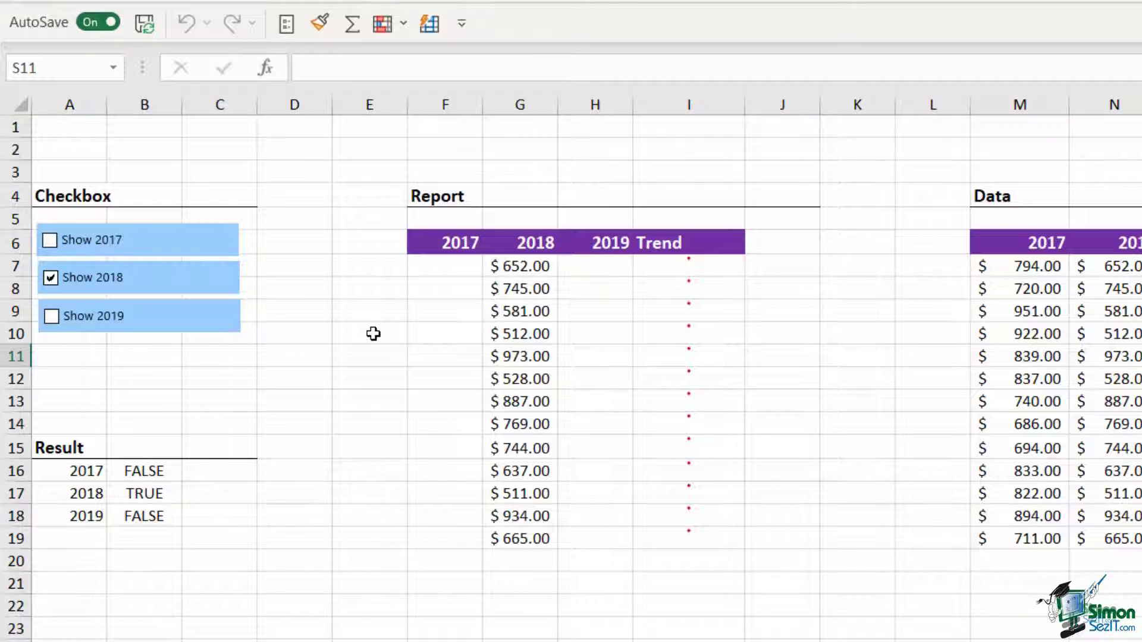
click(53, 326)
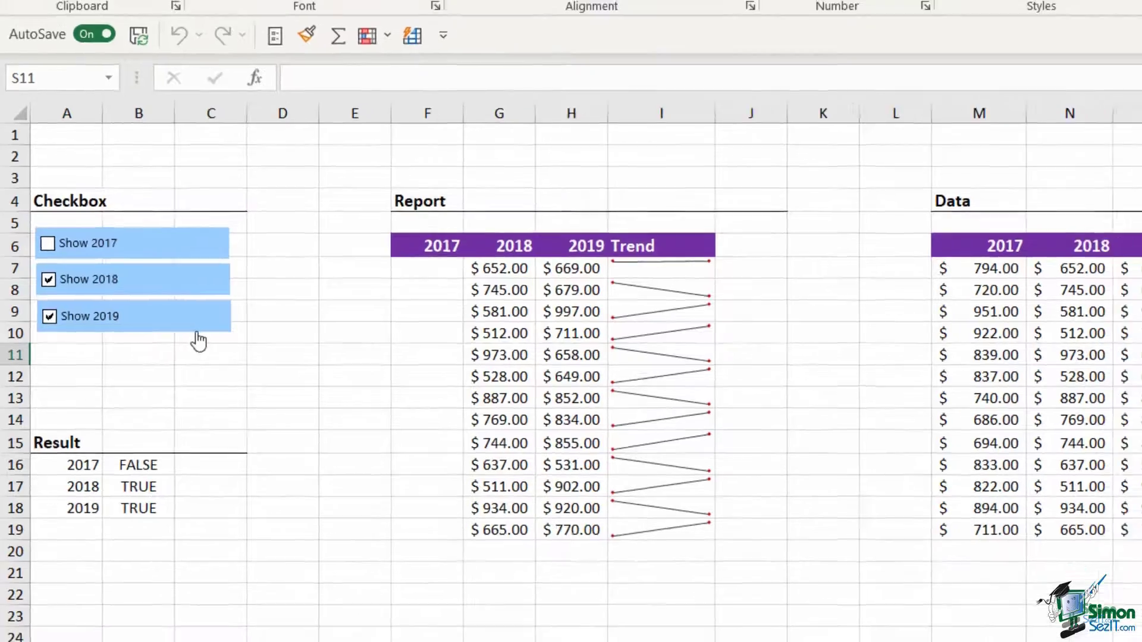
click(220, 244)
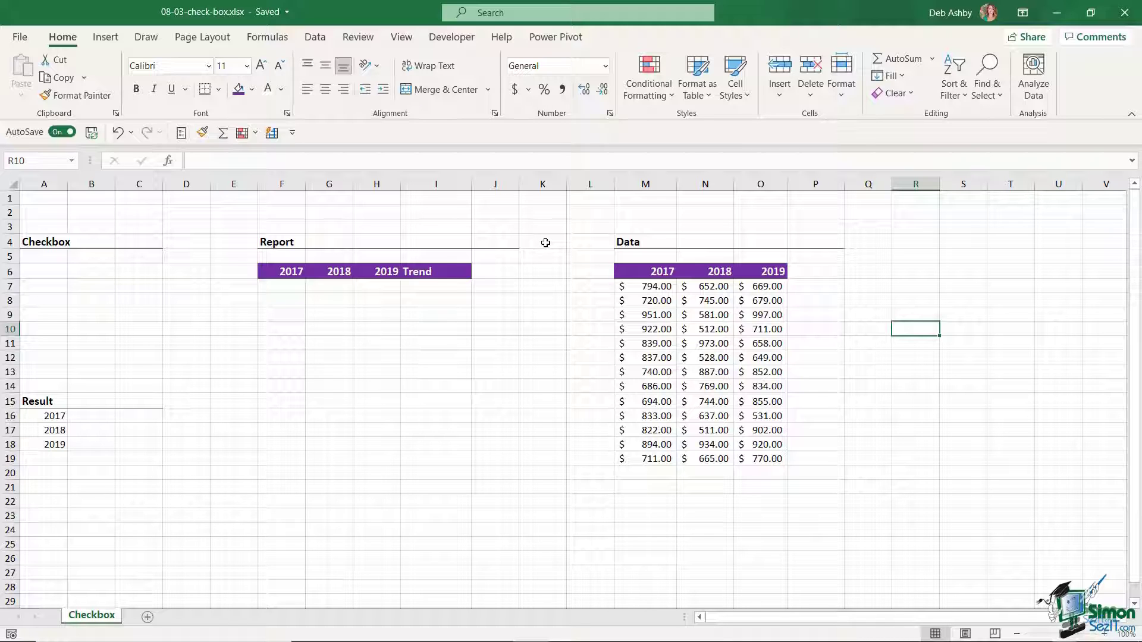
Pick the Form Controls Check Box from the Developer tab's Insert controls.
click(452, 42)
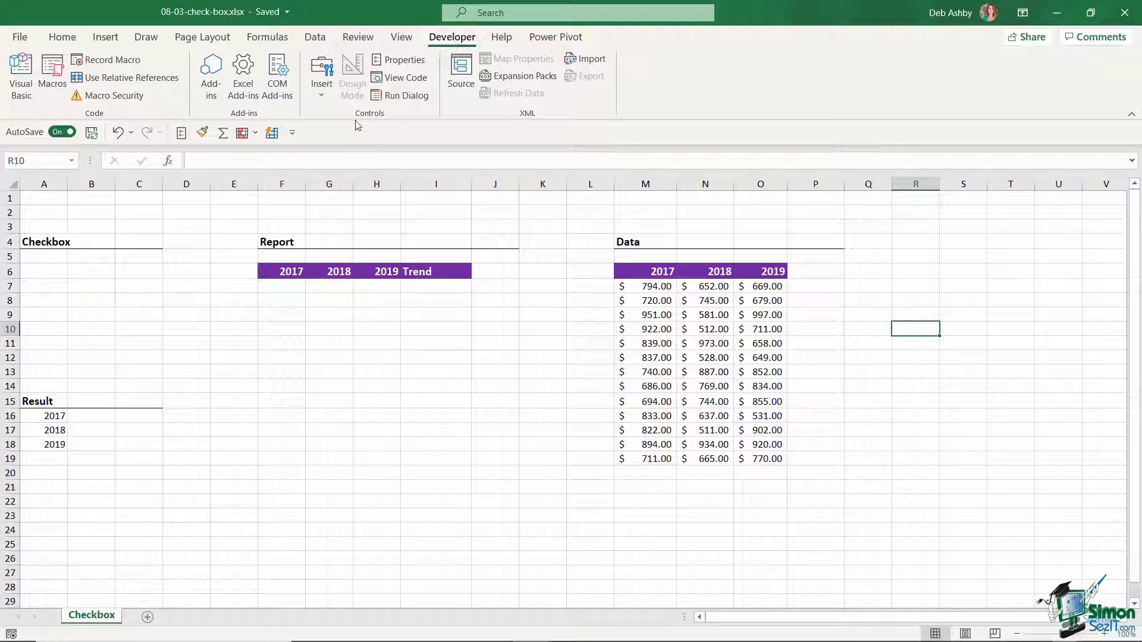
click(322, 94)
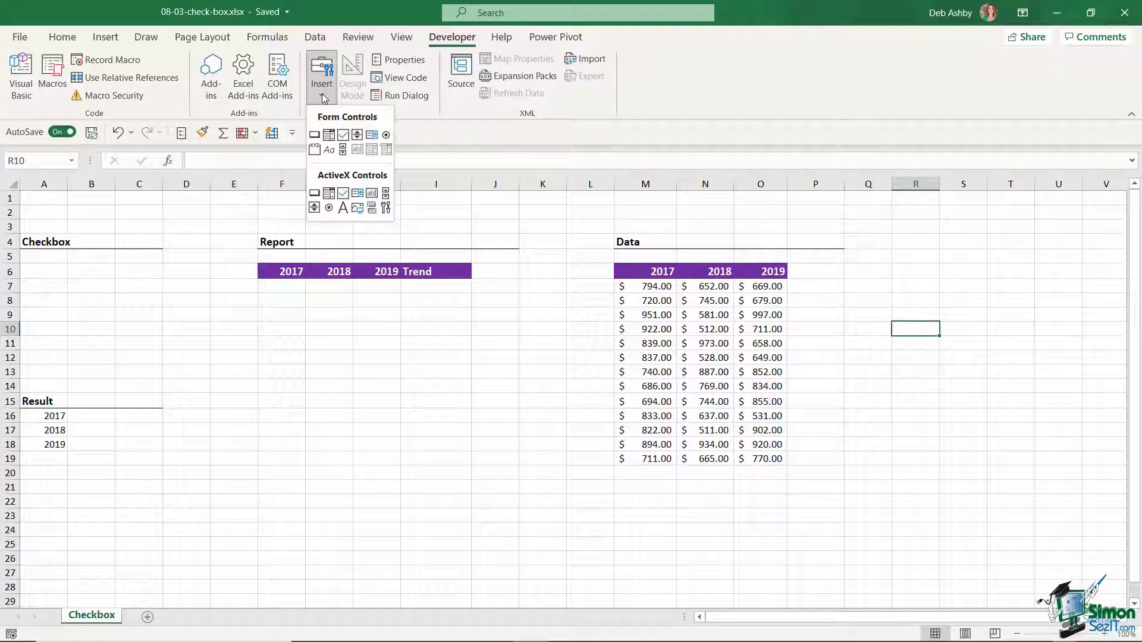
click(342, 135)
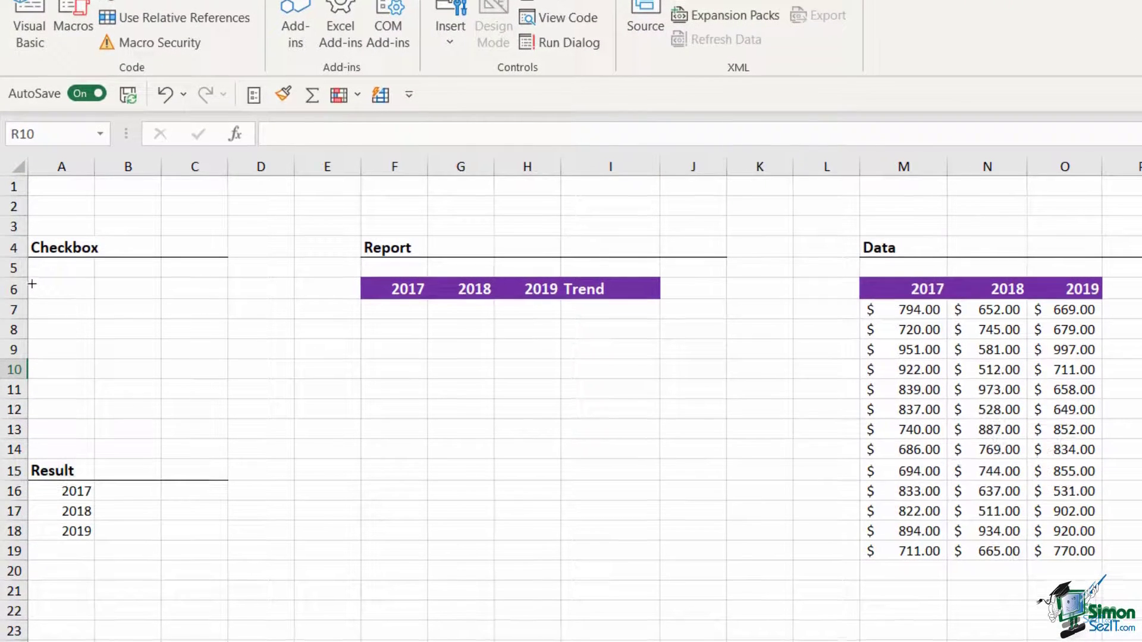
Draw a checkbox spanning A6 to C7 and replace its 'Check Box 7' label with 'Show 2017'.
drag(32, 284, 228, 309)
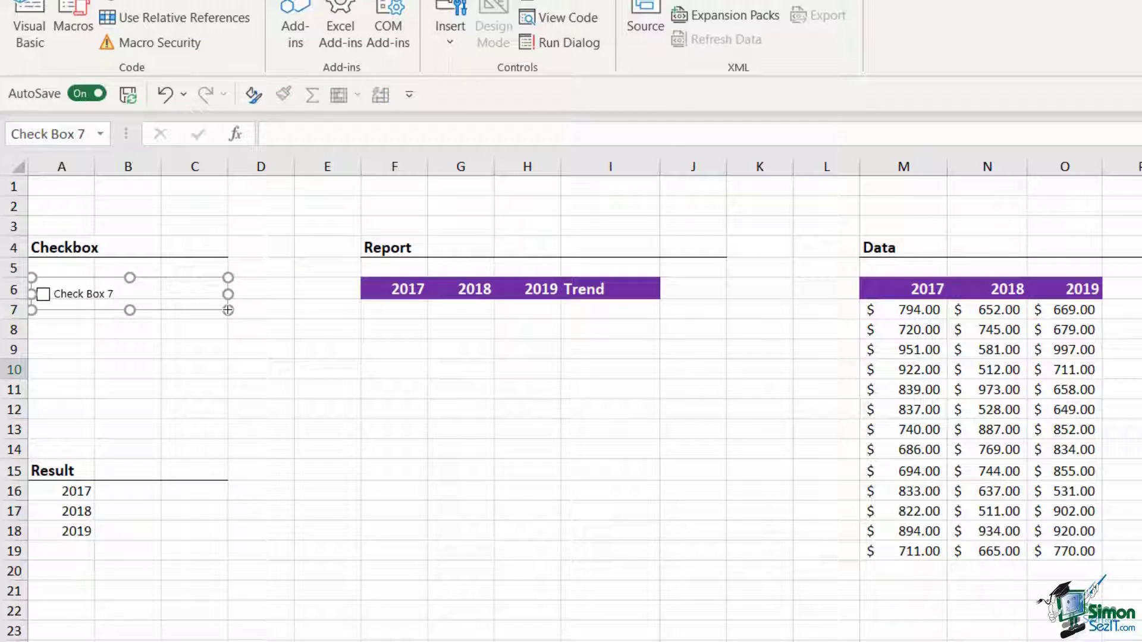
click(95, 294)
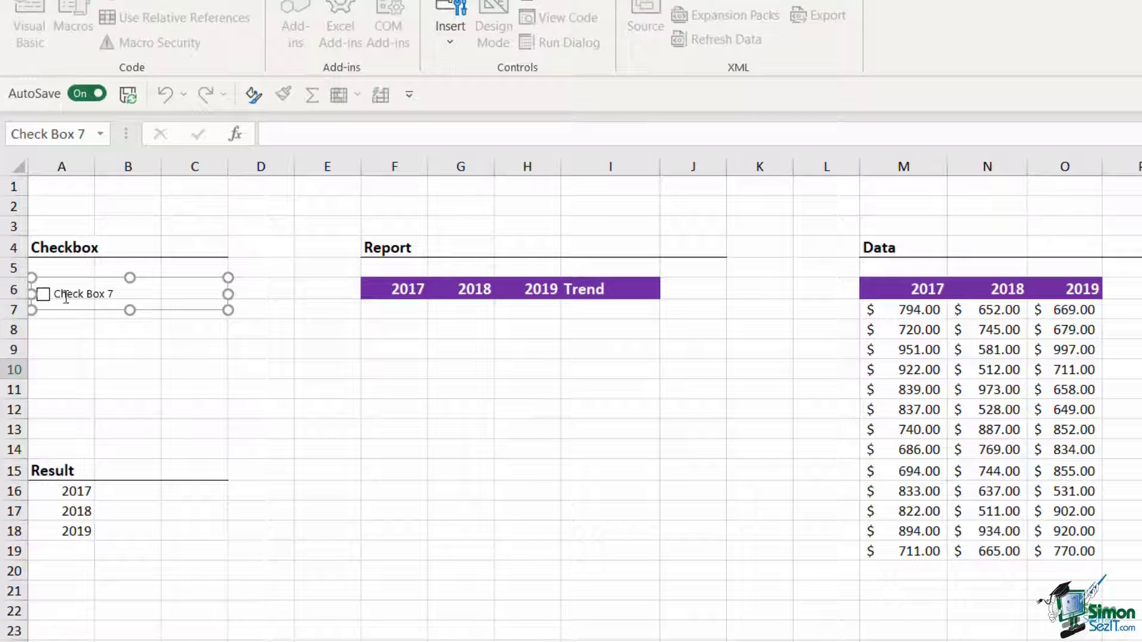
drag(54, 294, 120, 296)
key(BackSpace)
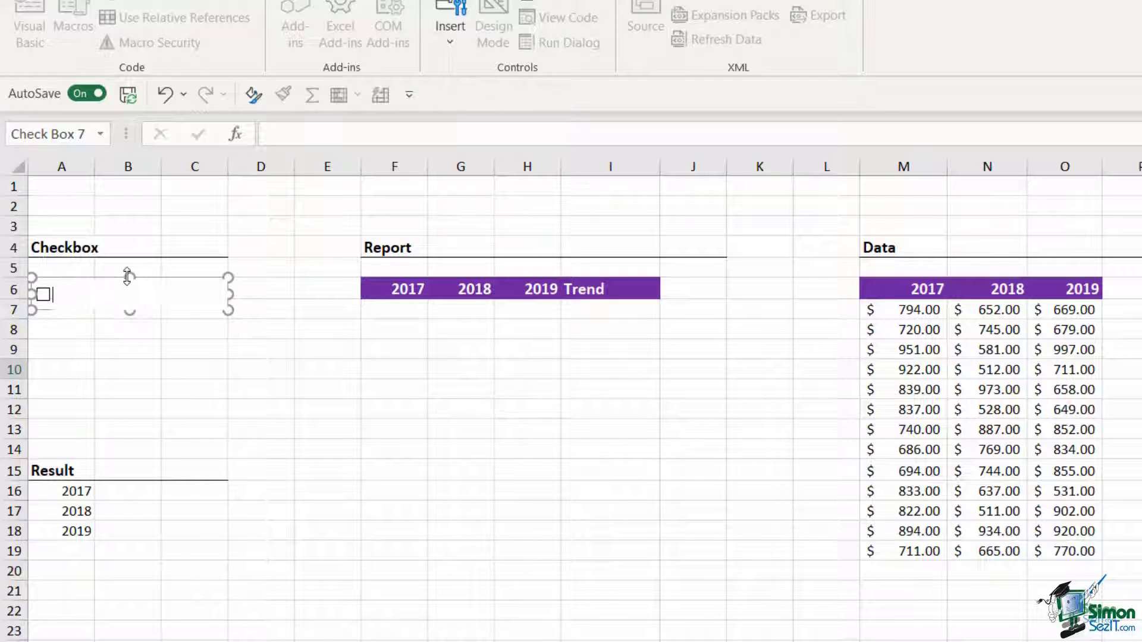
text(Show 2017)
key(Home)
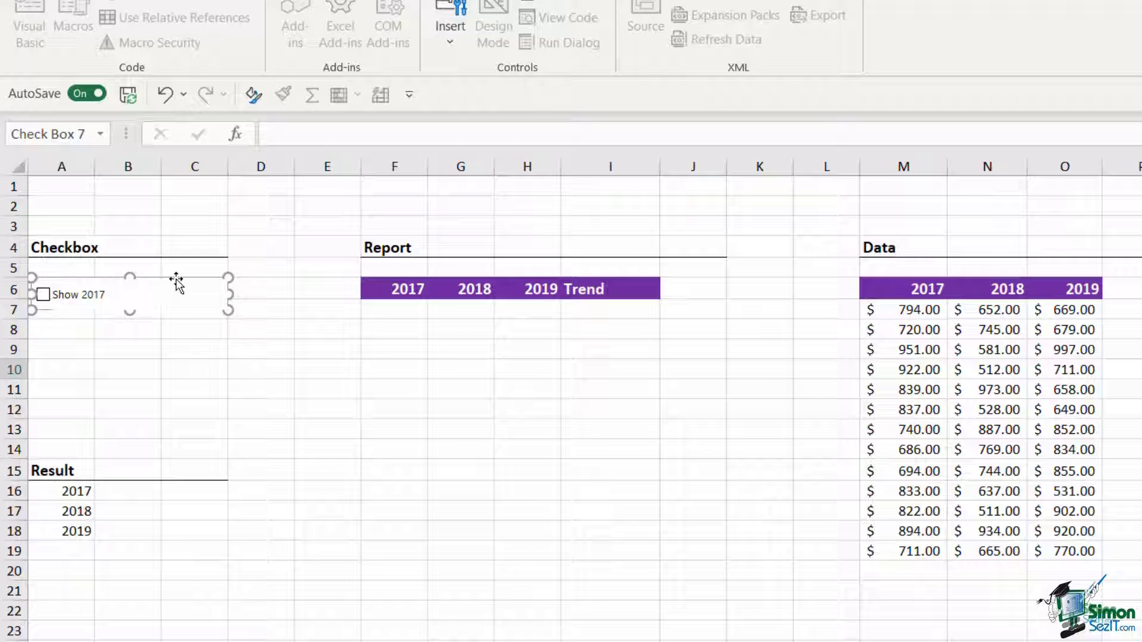
Set the Show 2017 checkbox's cell link to $B$16 in Format Control.
right_click(176, 279)
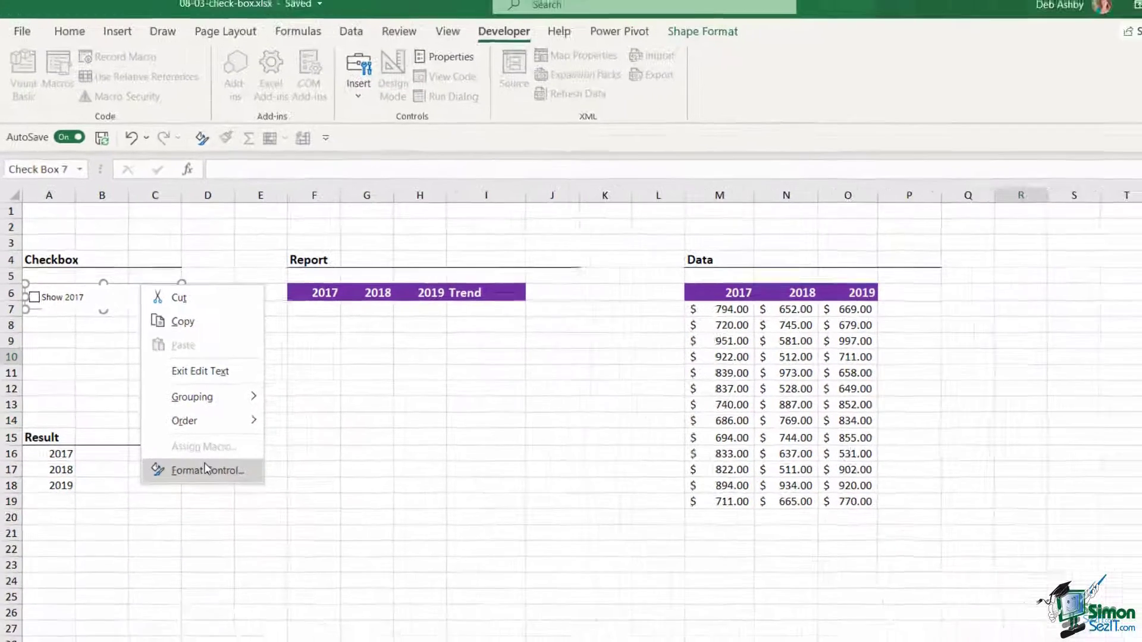
click(261, 512)
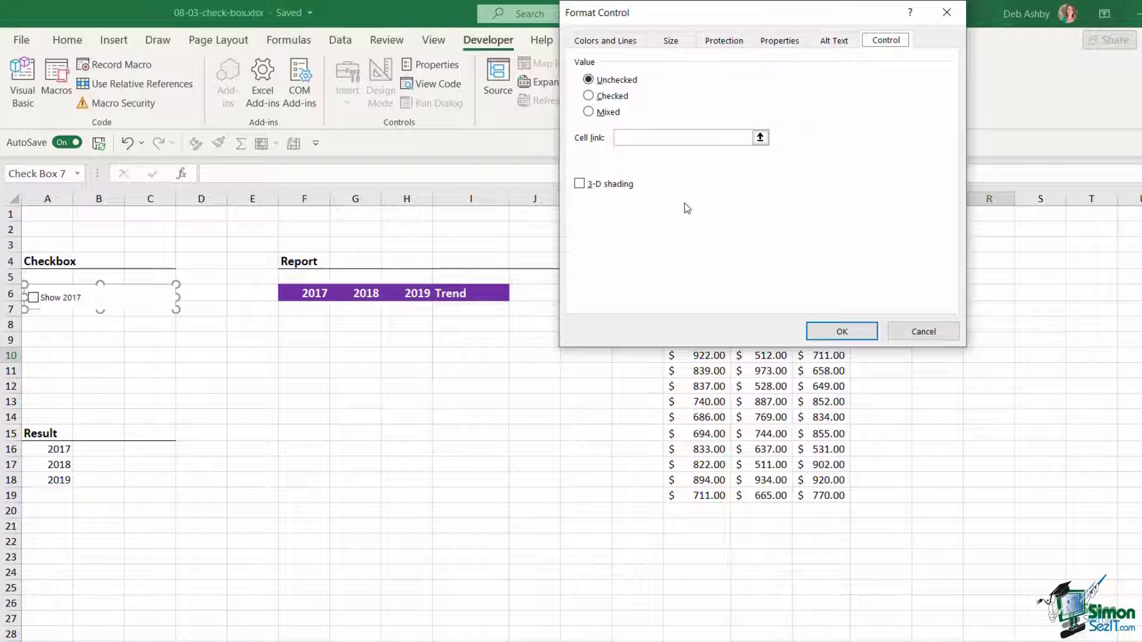
click(620, 136)
click(619, 136)
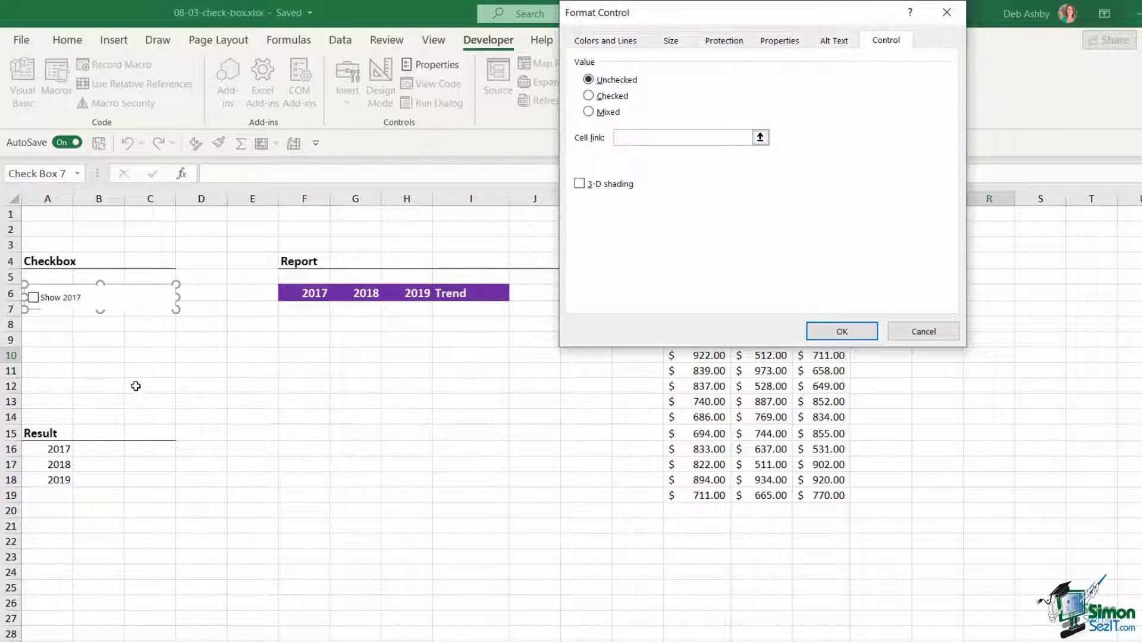
click(97, 452)
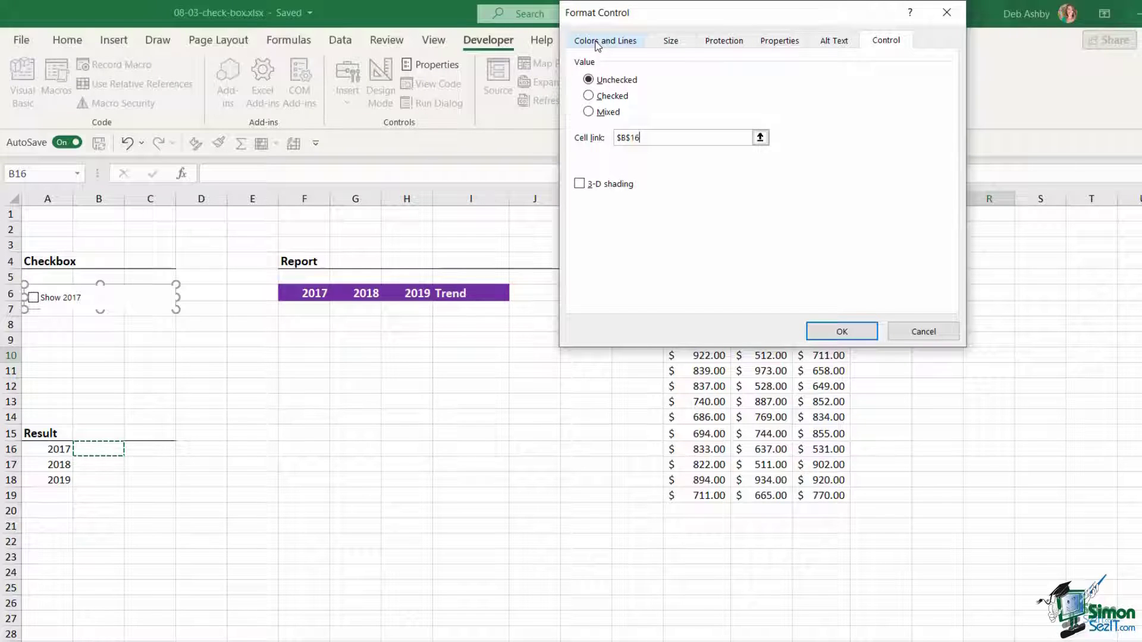
Give the checkbox a light blue fill under Colors and Lines and confirm.
click(597, 43)
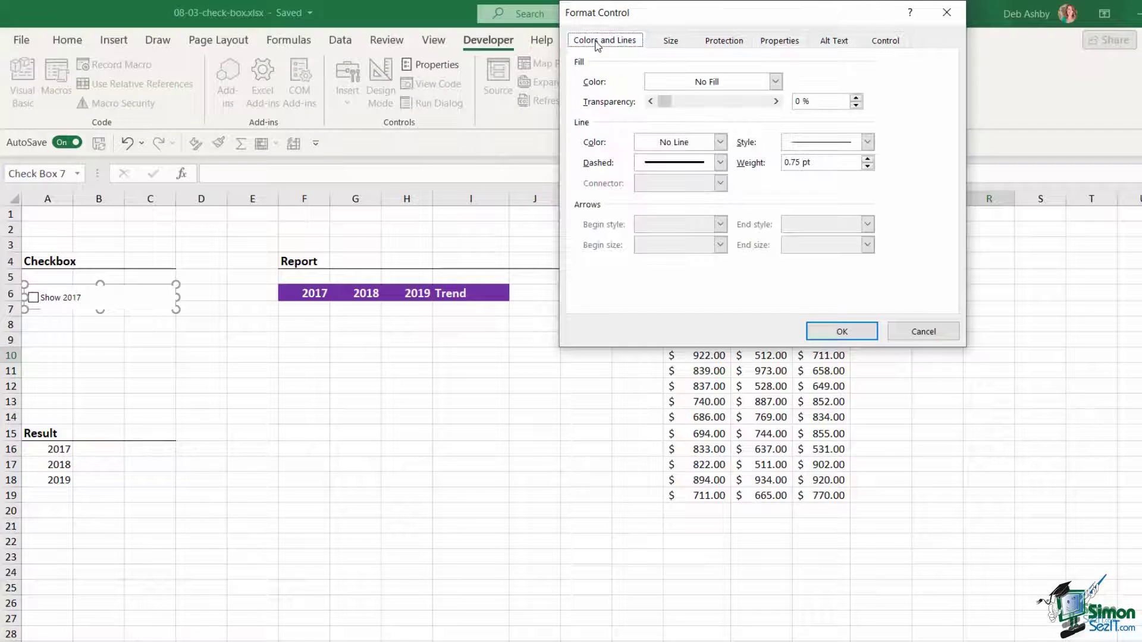
click(775, 81)
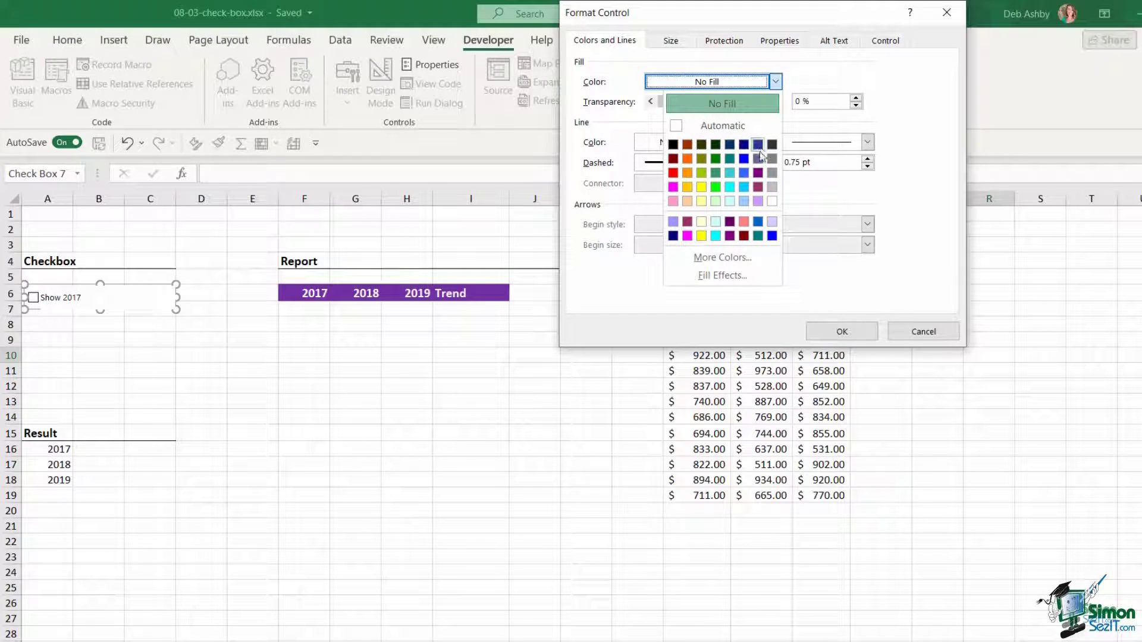
click(743, 202)
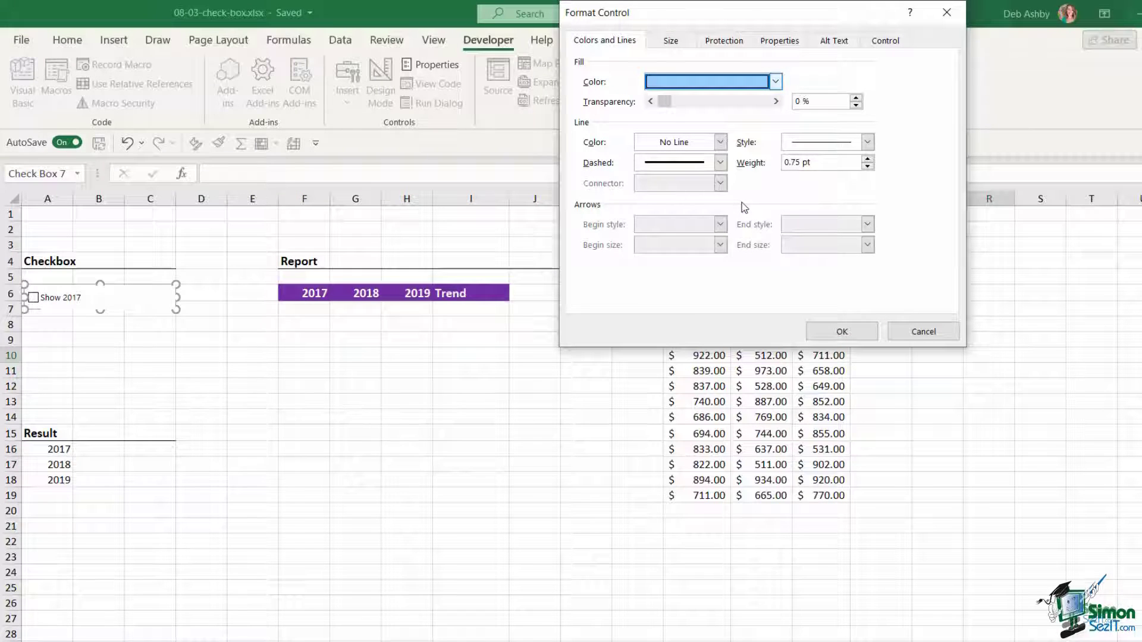
click(842, 332)
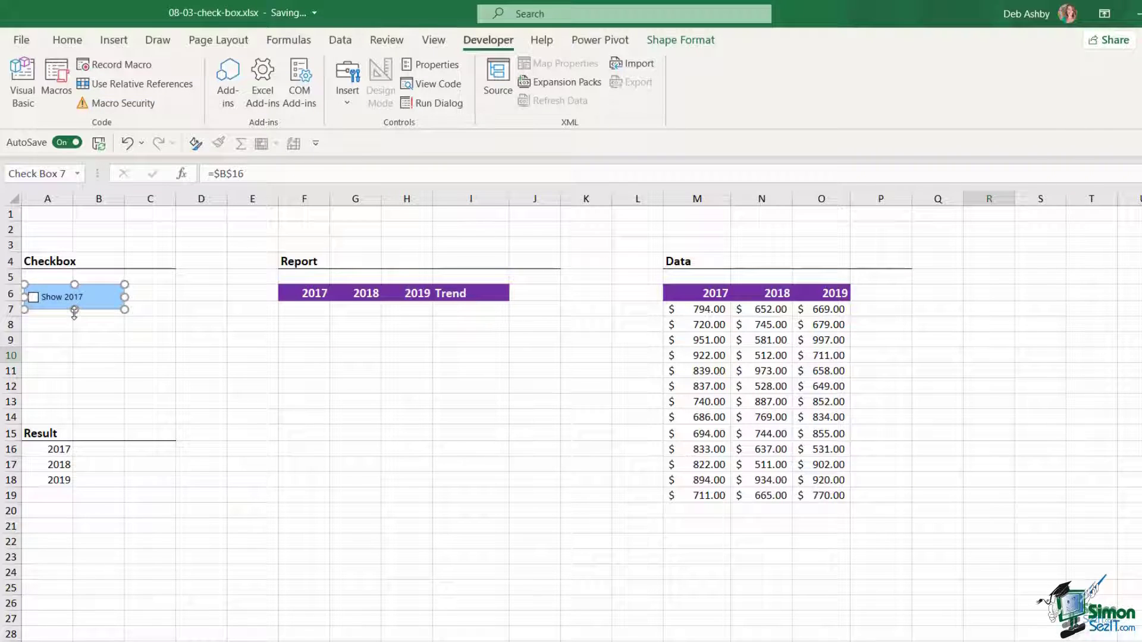
Deselect the checkbox, then toggle Show 2017 on, off and on again, watching B16 switch TRUE/FALSE.
key(Escape)
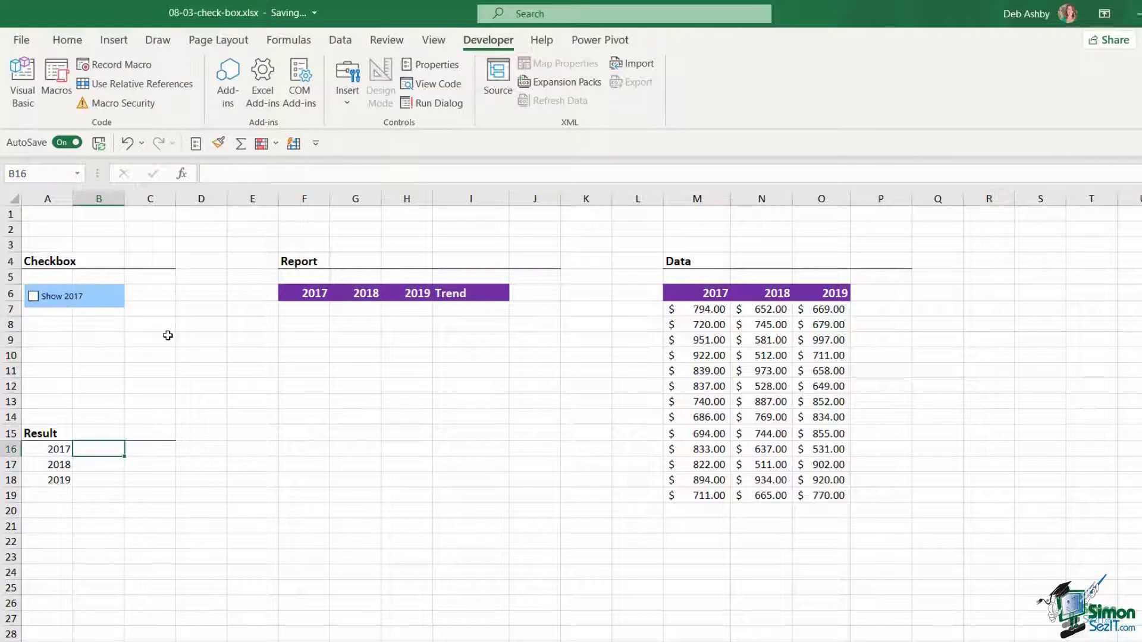
click(34, 297)
click(33, 298)
click(101, 299)
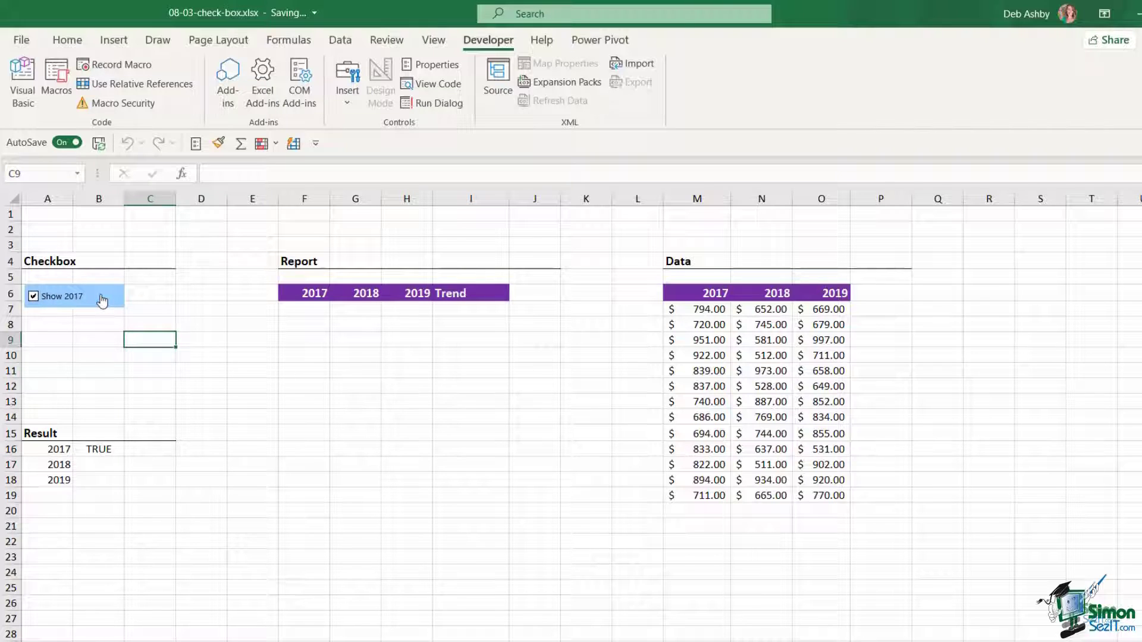
Duplicate the Show 2017 checkbox twice with Ctrl+D and drag a copy downward.
click(53, 300)
right_click(102, 297)
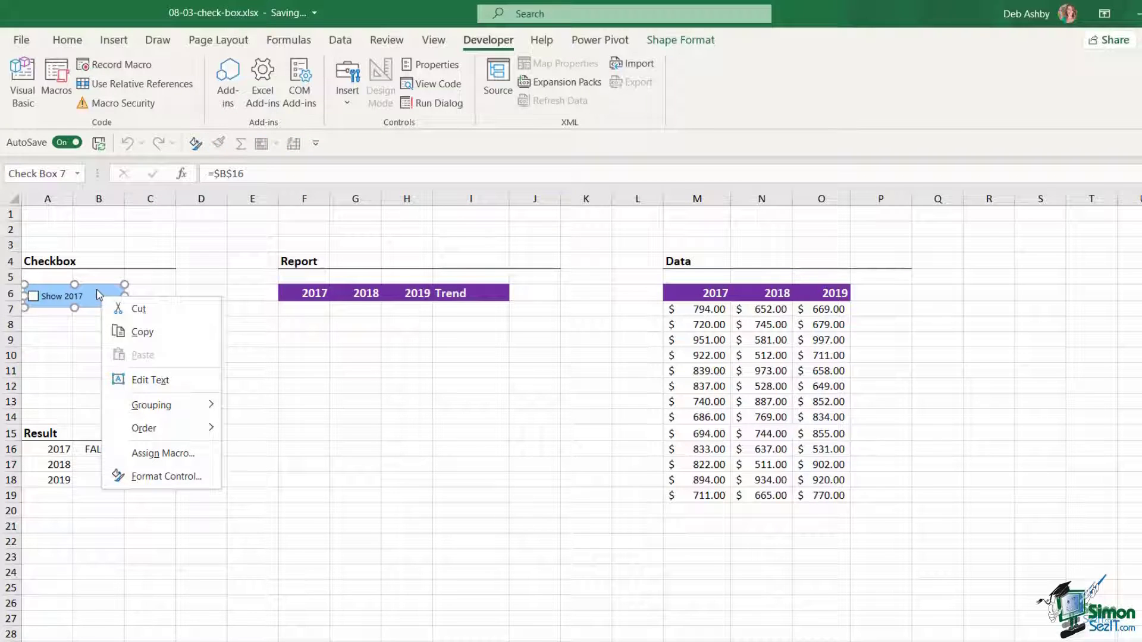
key(Escape)
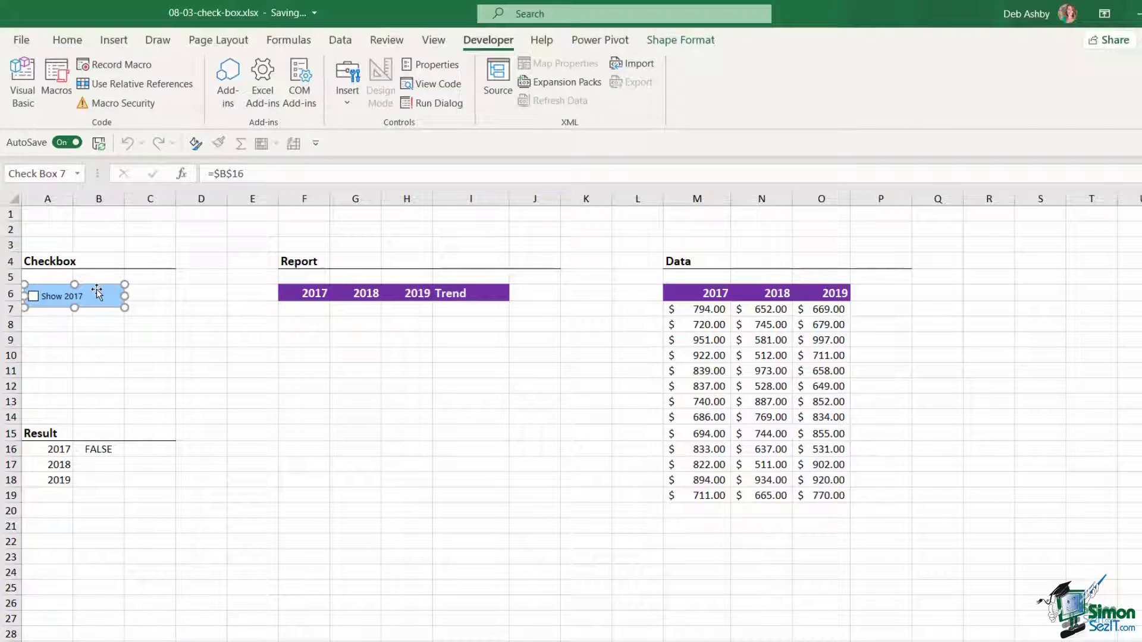
key(ctrl+d)
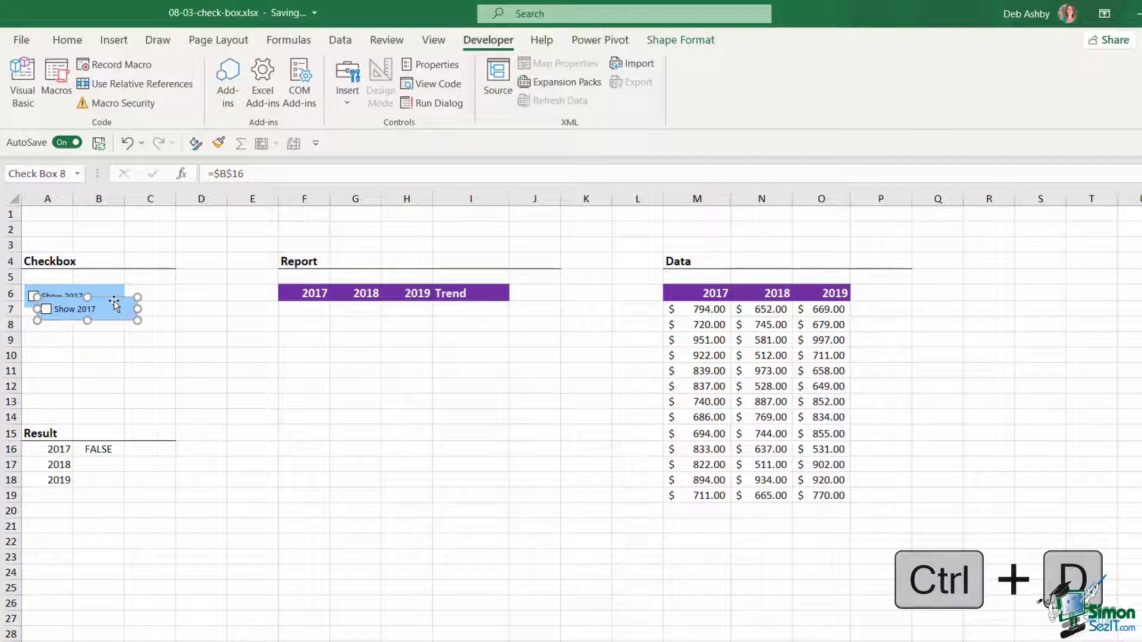
key(ctrl+d)
drag(124, 315, 99, 375)
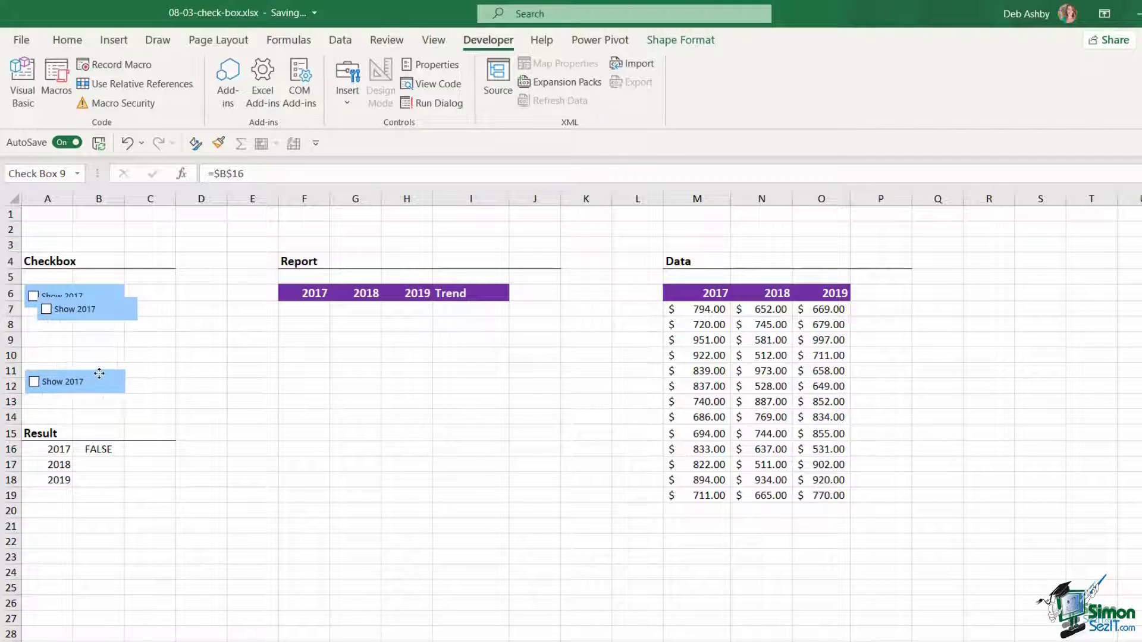
Tick the copies and position them at rows 8 and 10 below the original.
click(108, 309)
right_click(105, 301)
key(Escape)
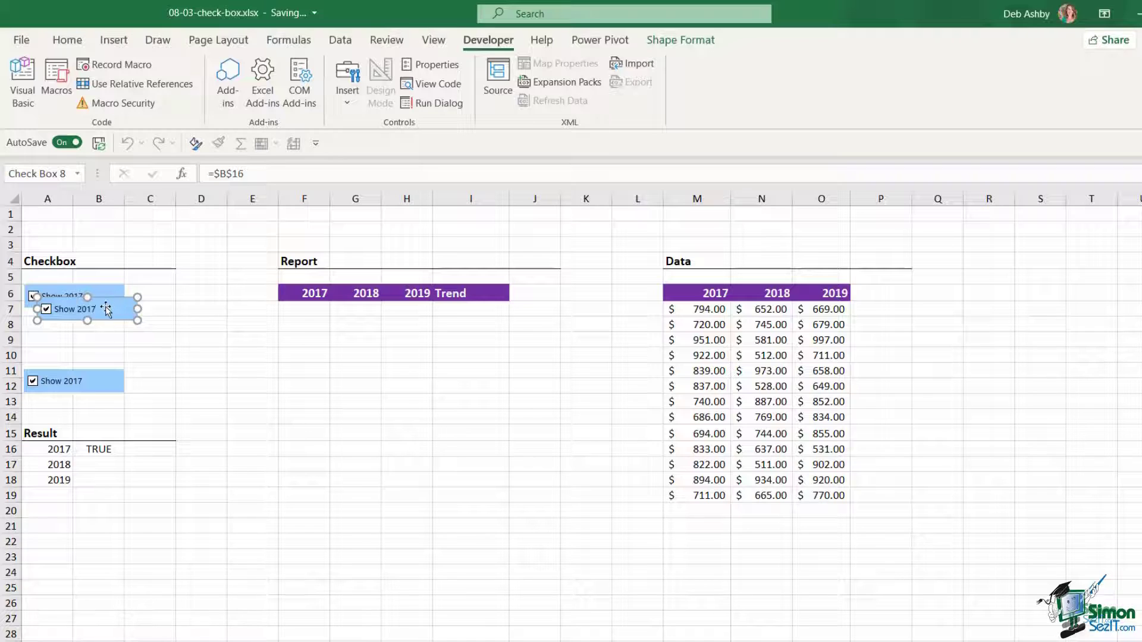
drag(107, 306, 94, 321)
right_click(98, 382)
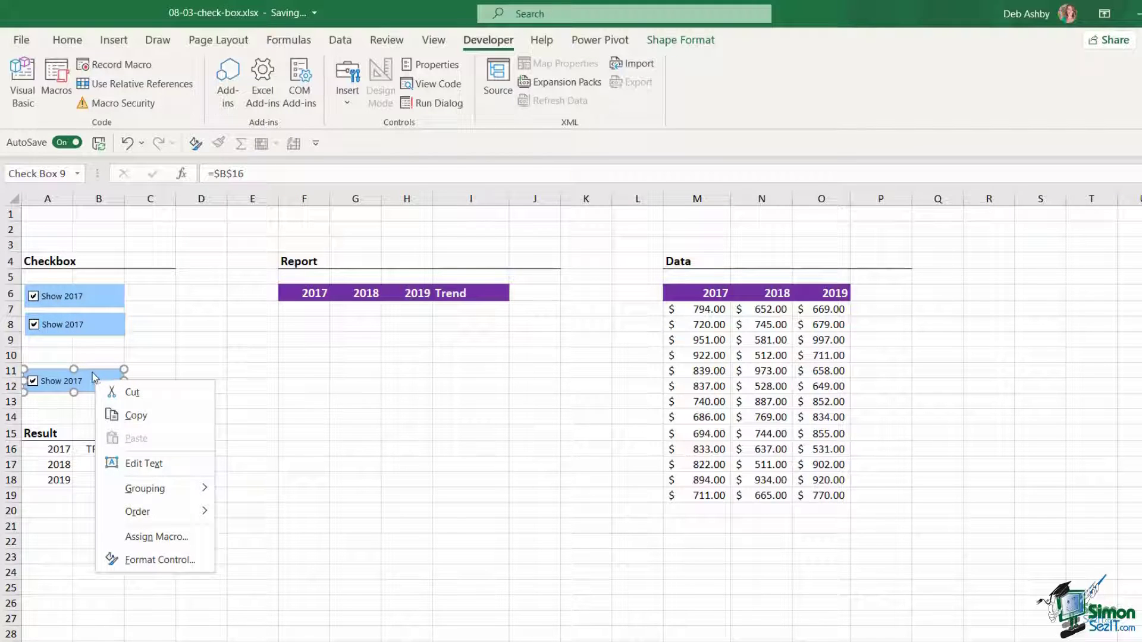
key(Escape)
drag(90, 373, 91, 344)
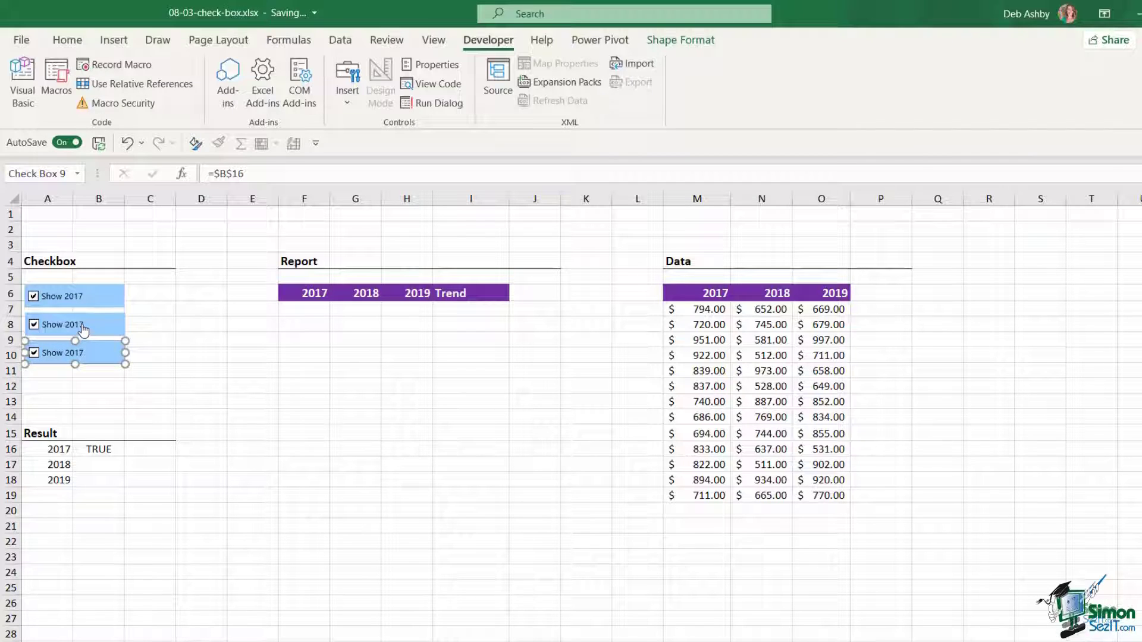
Relabel the second checkbox 'Show 2018'.
click(81, 329)
click(79, 329)
right_click(86, 324)
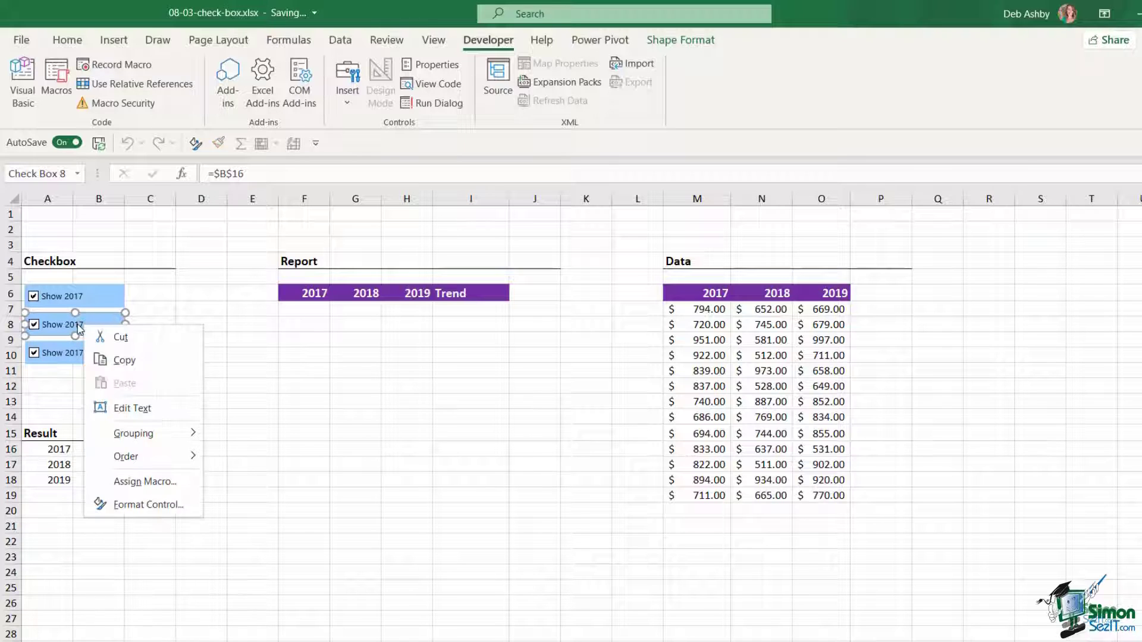
click(137, 408)
key(BackSpace)
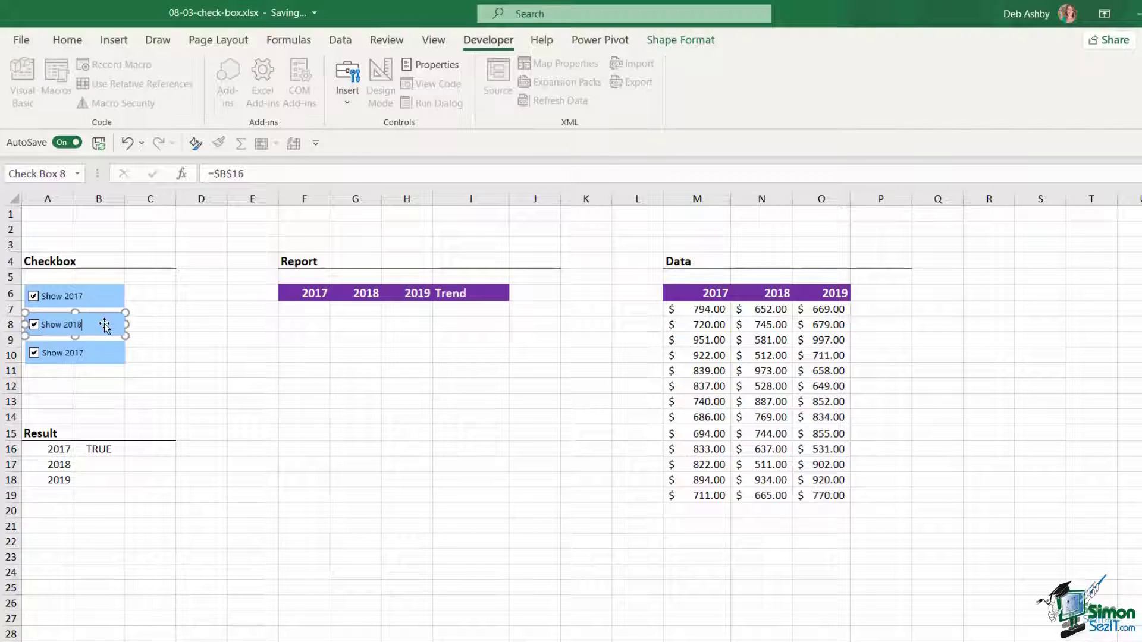
Relabel the third checkbox 'Show 2019', then bring up Format Control for Show 2018.
right_click(95, 355)
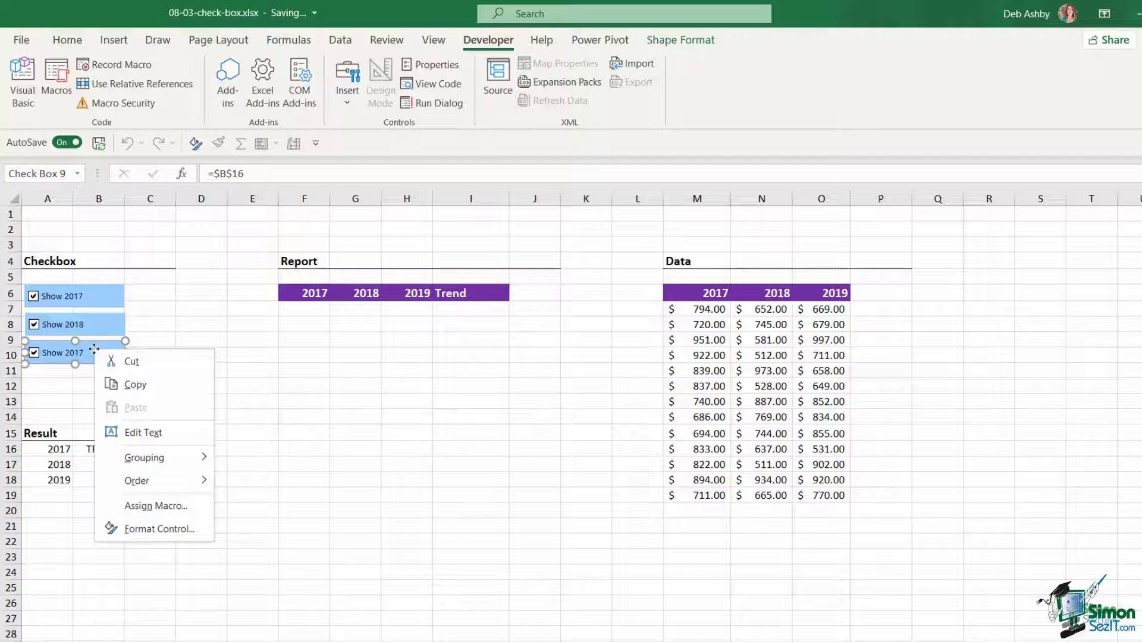
key(Escape)
click(117, 351)
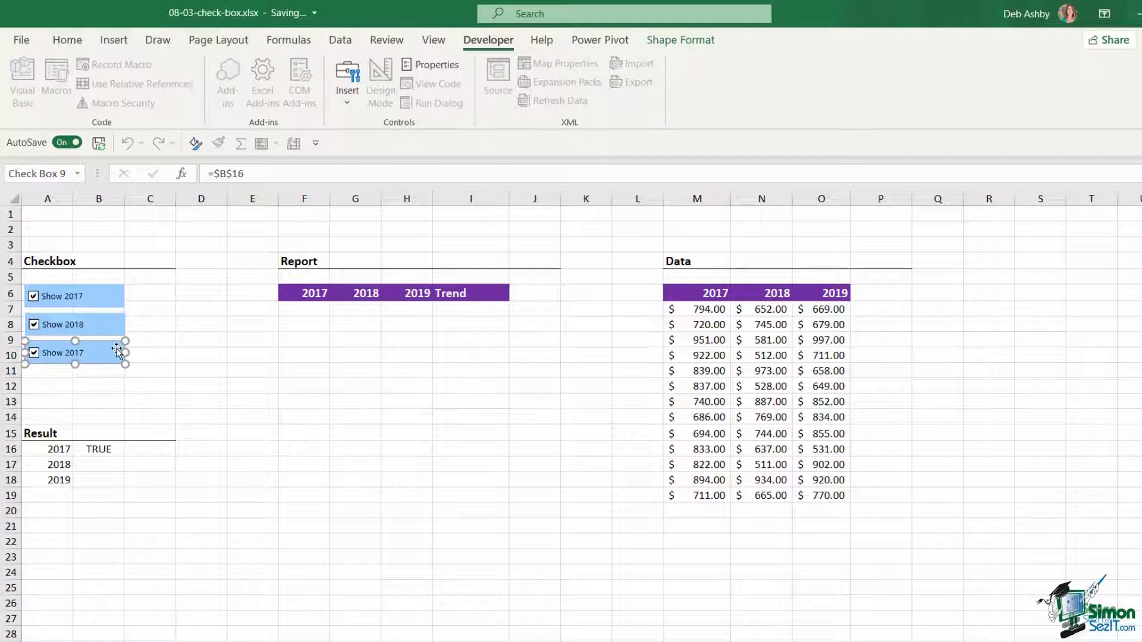
key(BackSpace)
click(183, 338)
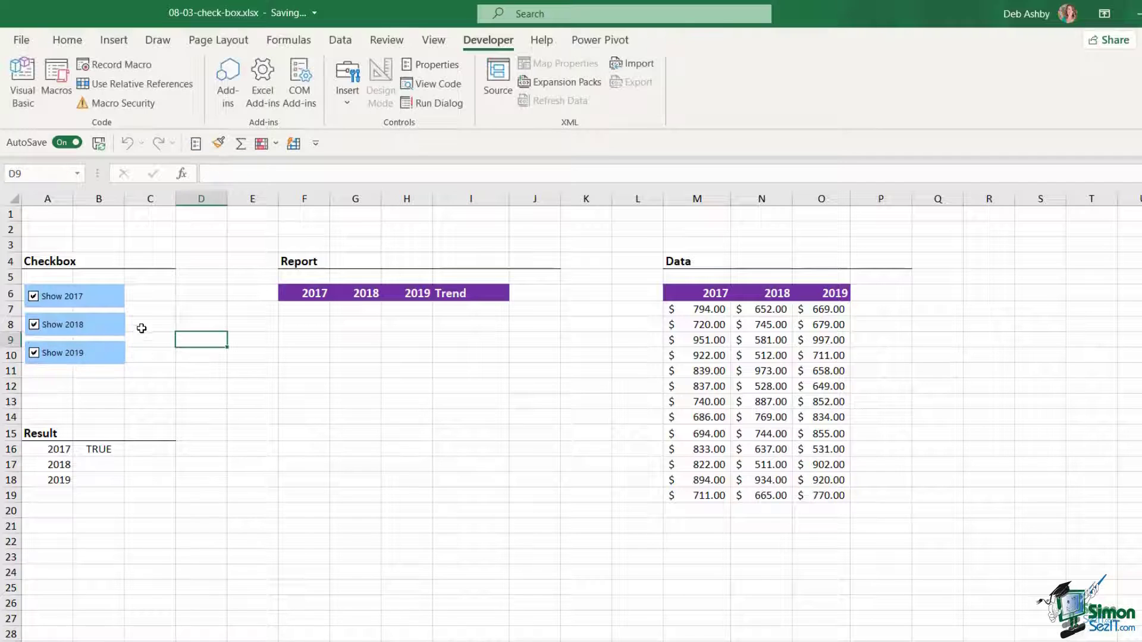
right_click(106, 332)
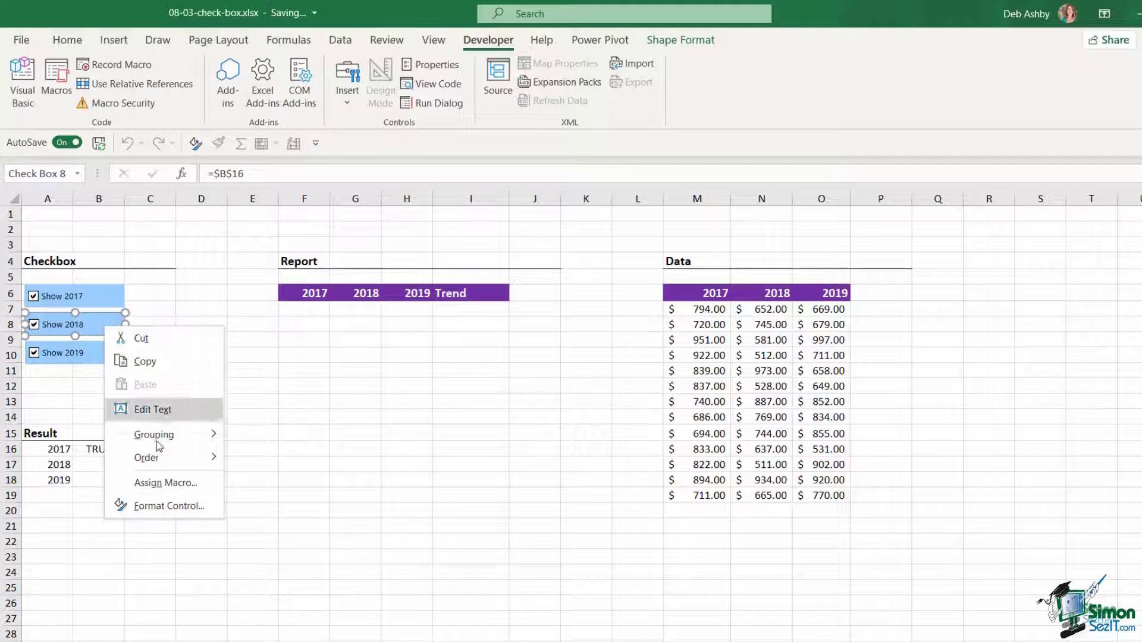
click(178, 507)
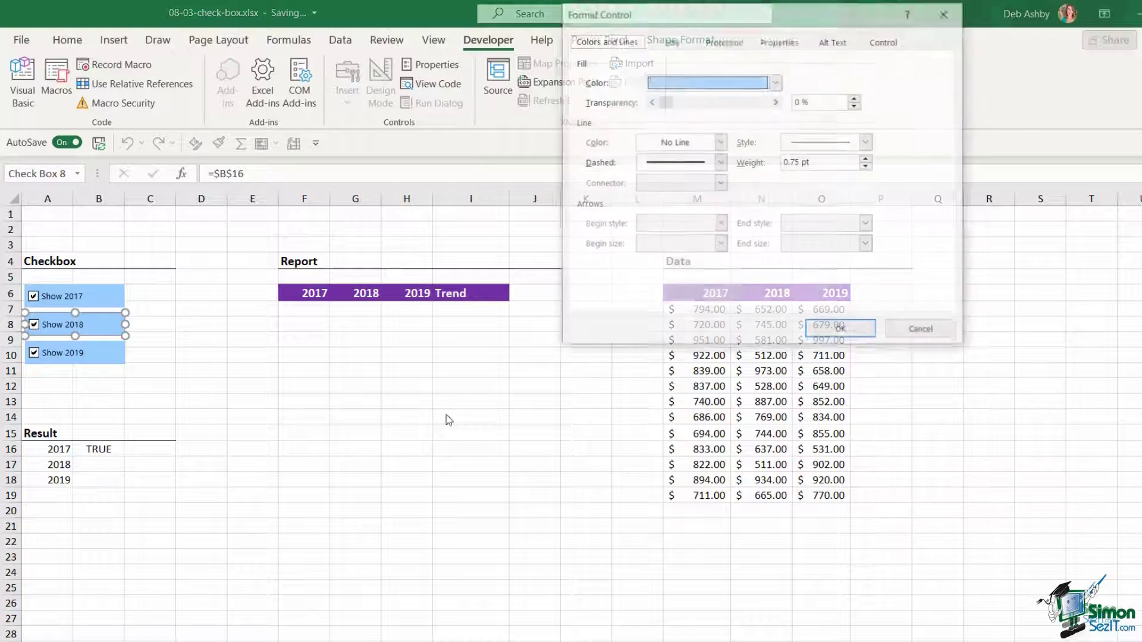
Change Show 2018's cell link from $B$16 to $B$17.
click(889, 43)
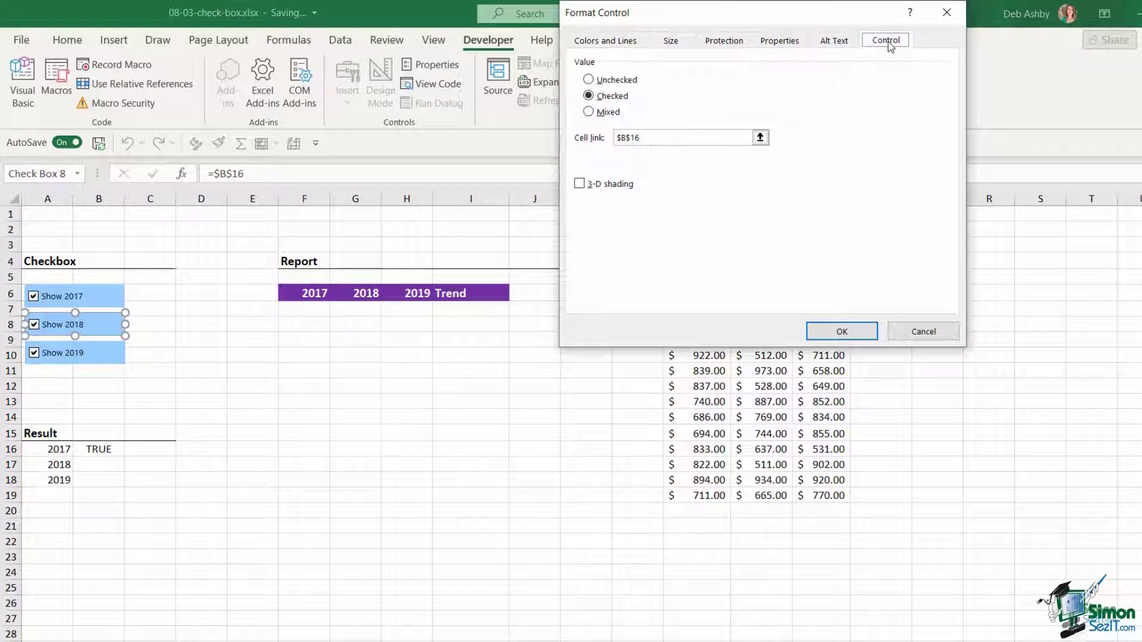
click(650, 139)
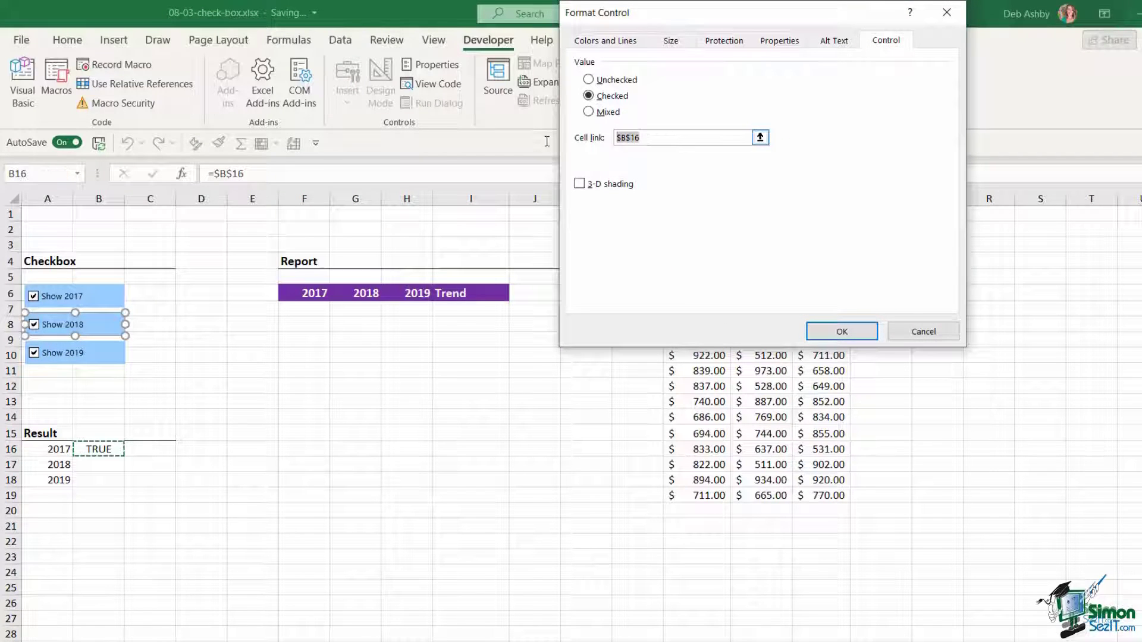
key(Delete)
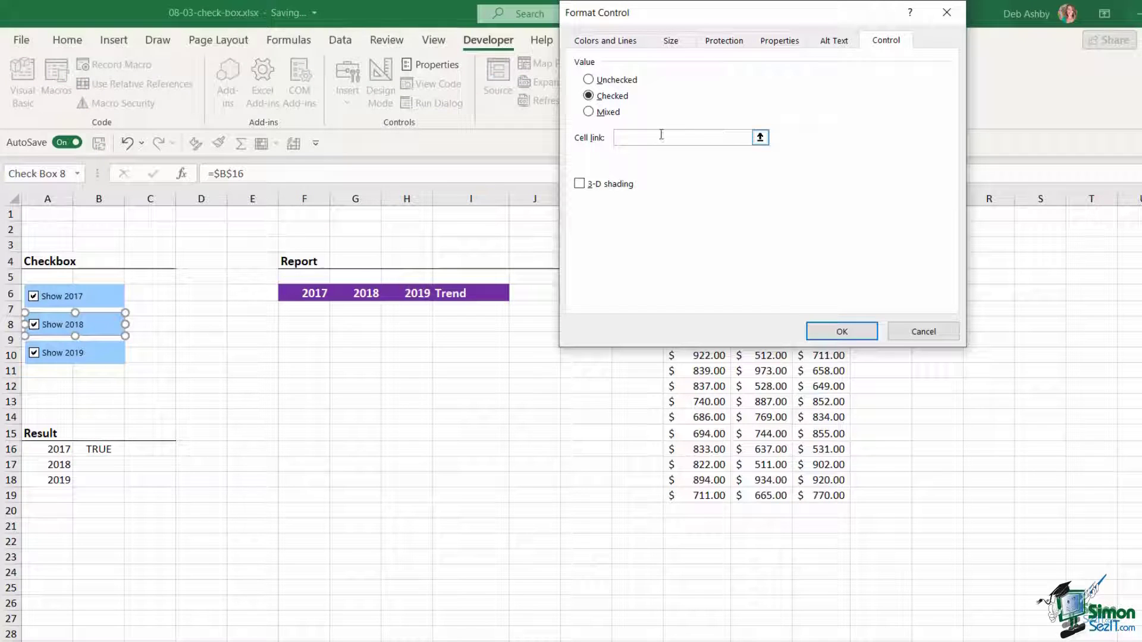
click(83, 469)
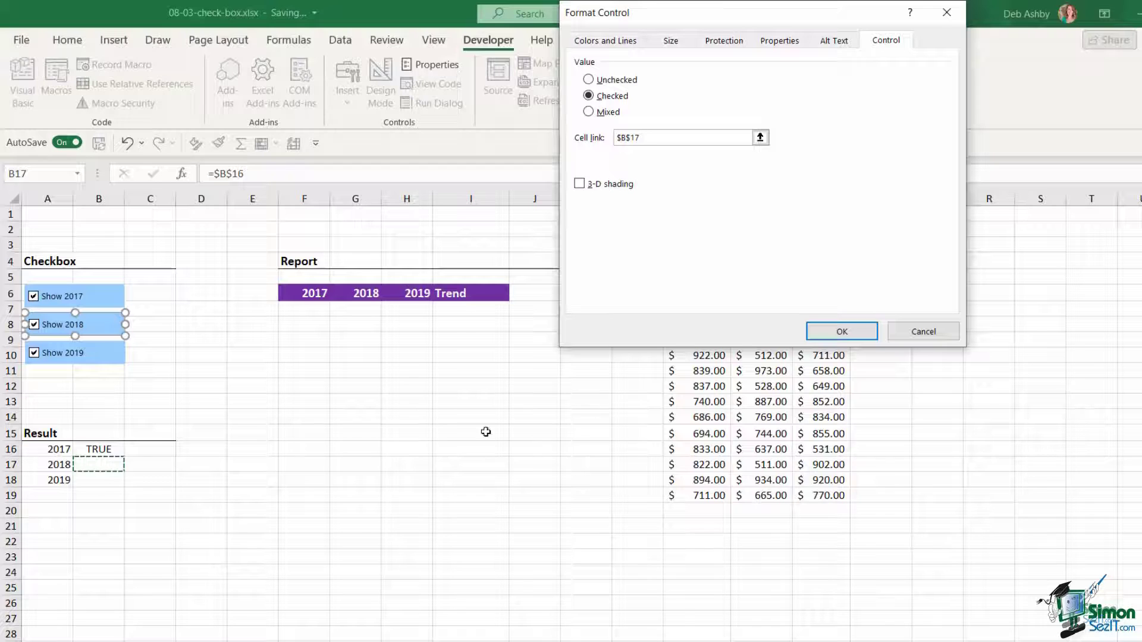
click(842, 332)
Replace Show 2019's $B$16 cell link with $B$18.
right_click(110, 354)
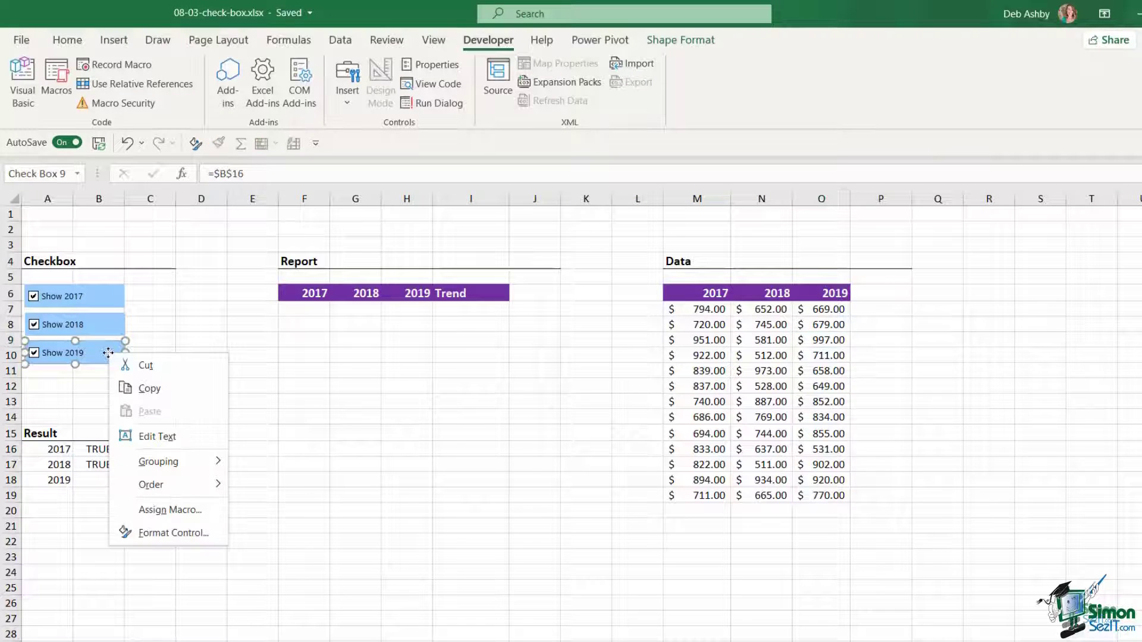
click(173, 533)
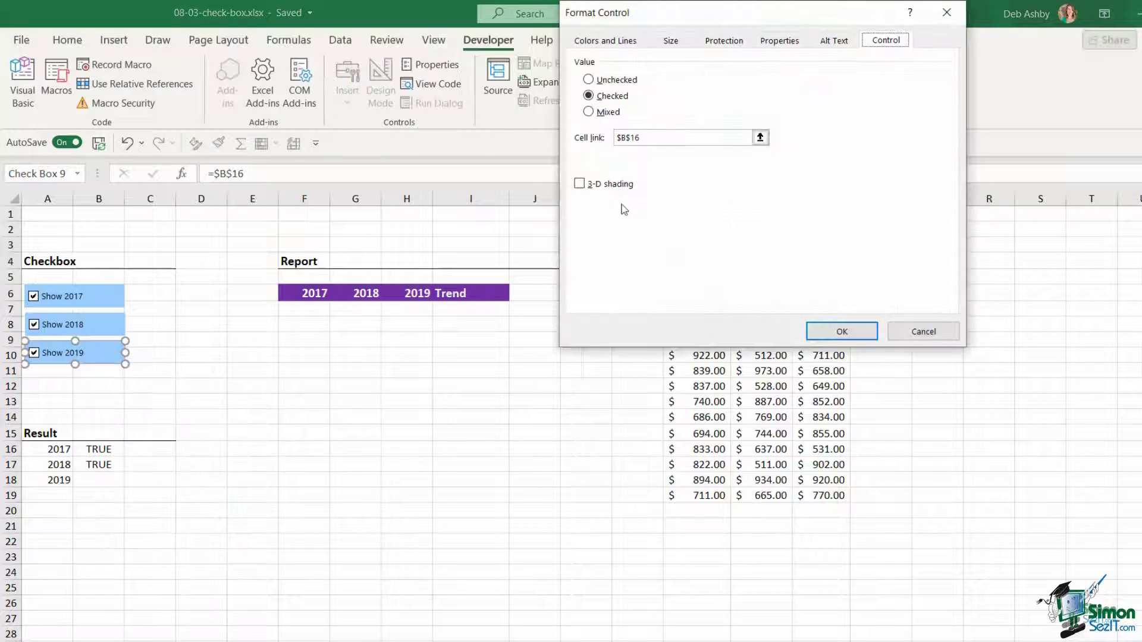
drag(644, 140, 575, 142)
key(BackSpace)
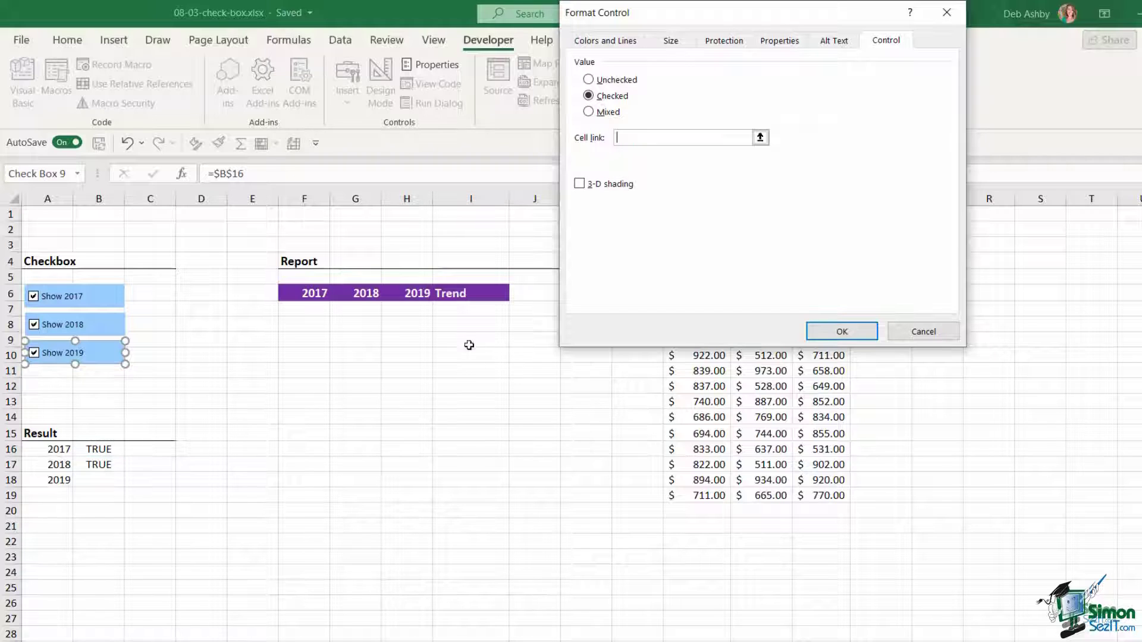
click(93, 483)
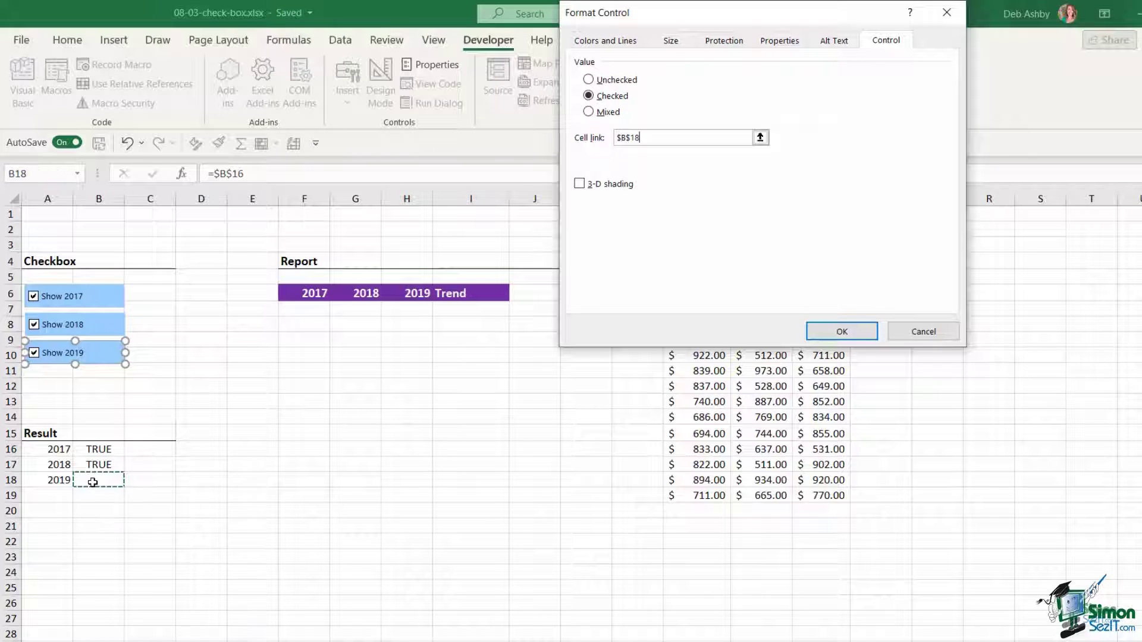
click(842, 331)
click(304, 370)
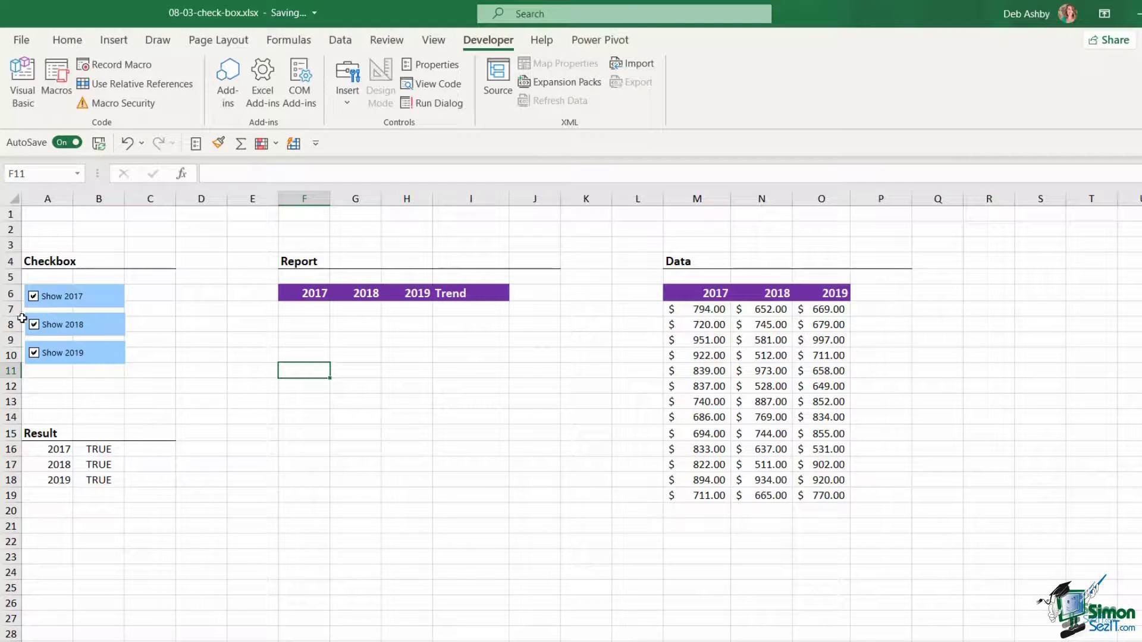
click(34, 324)
click(34, 356)
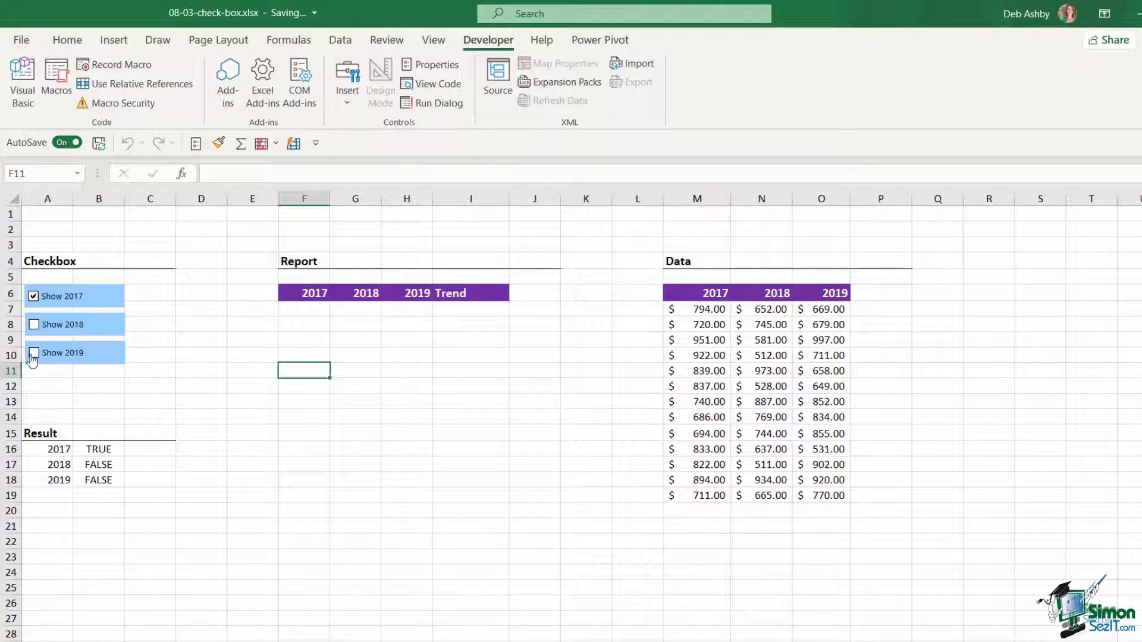
click(34, 356)
click(35, 326)
click(33, 327)
click(34, 327)
drag(114, 451, 113, 480)
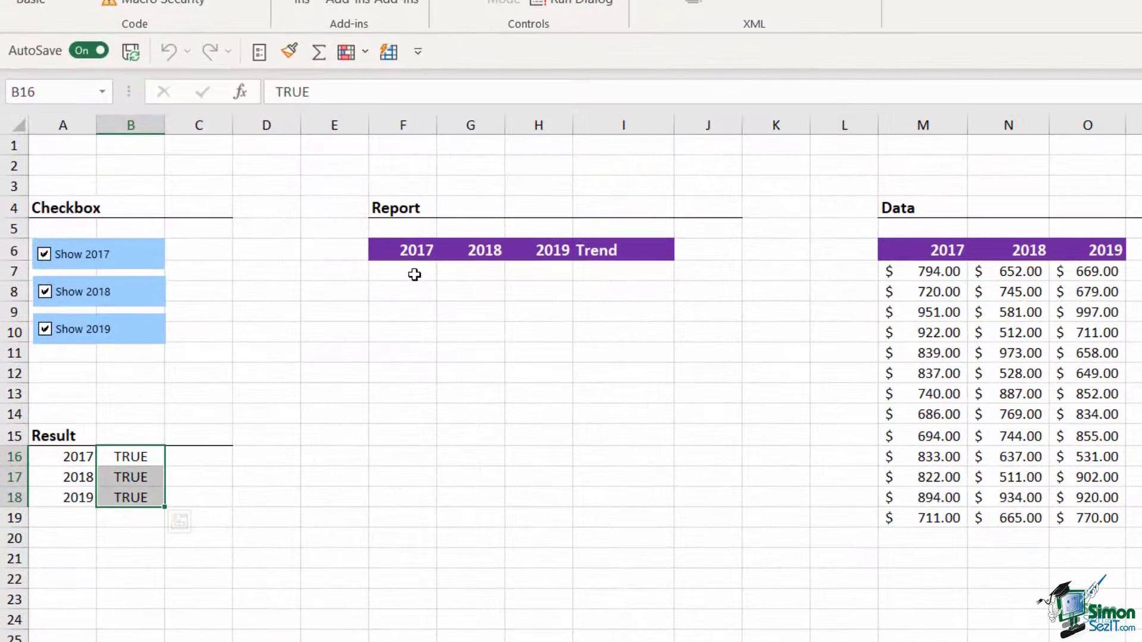
Enter =IF($B$16,$M$7:$M$19,"") in F7 so the 2017 values spill down F7:F19.
click(313, 311)
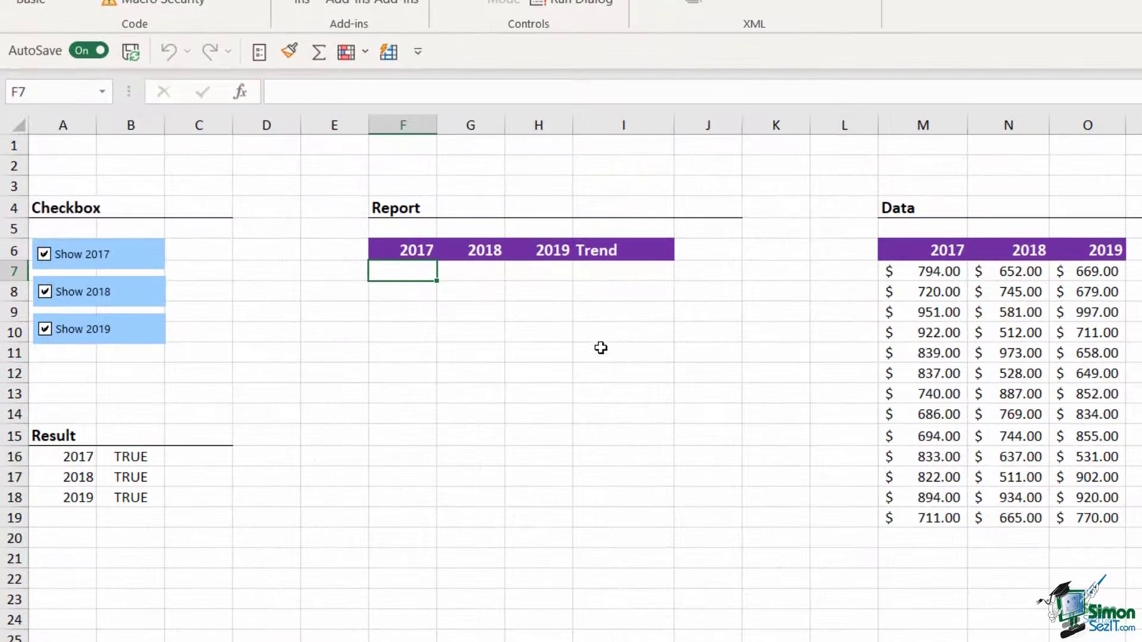
text(=)
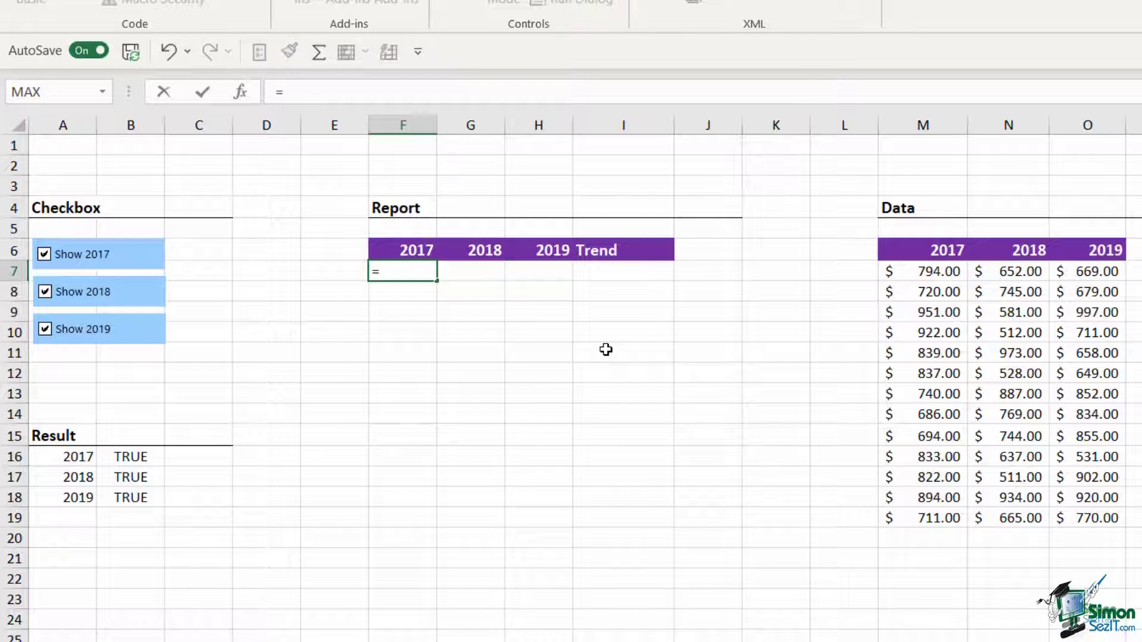
text(IF()
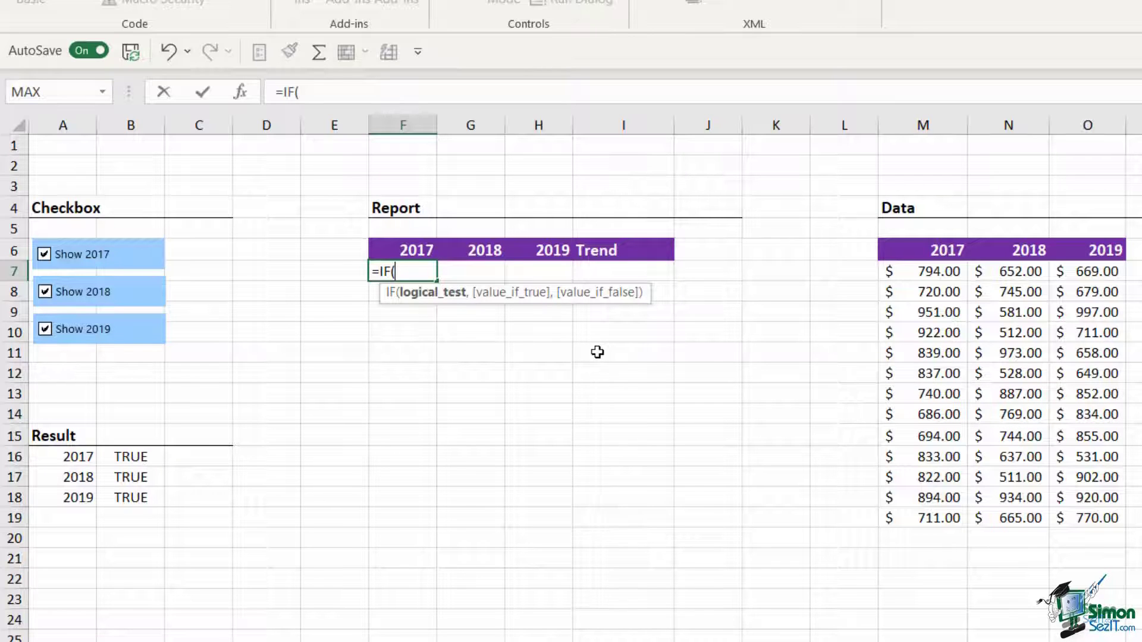
click(145, 458)
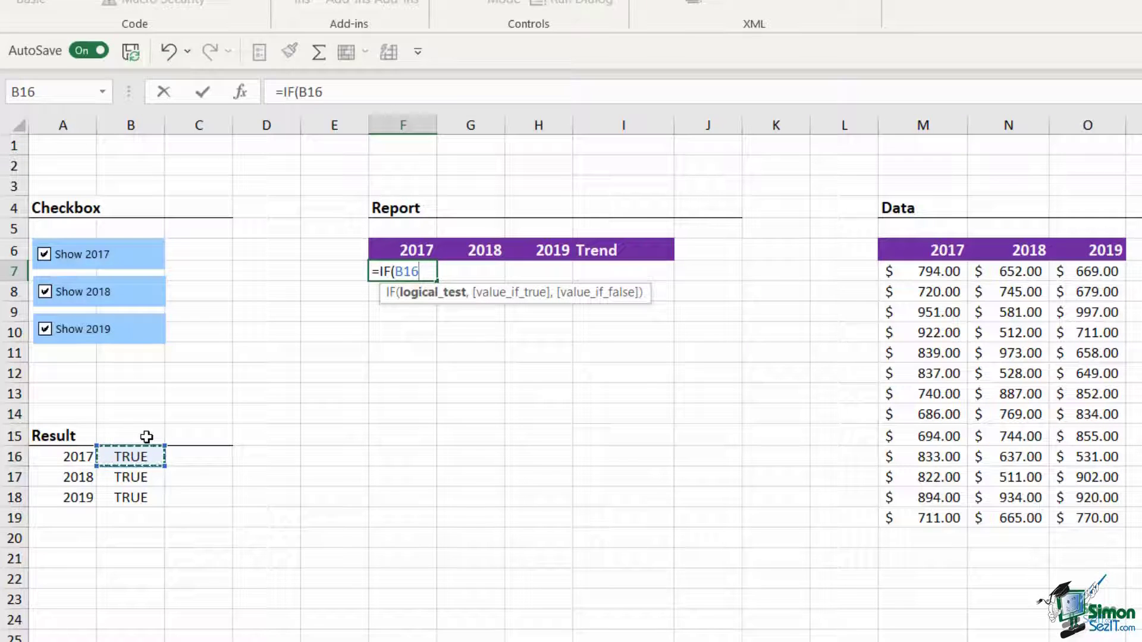
key(F4)
text(,)
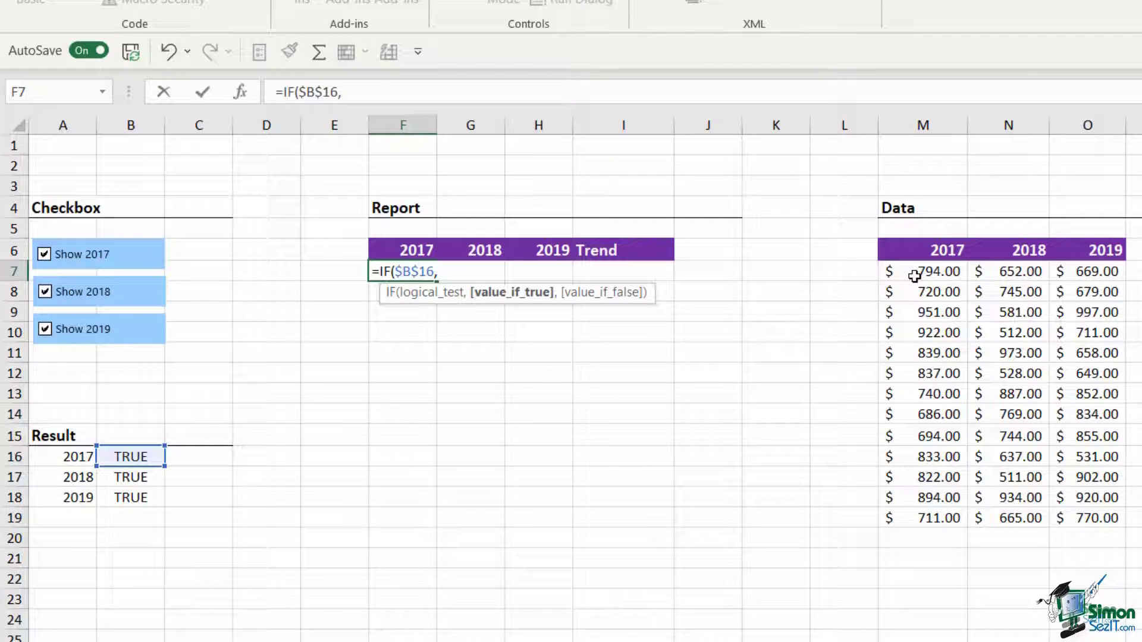
drag(916, 274, 916, 518)
key(F4)
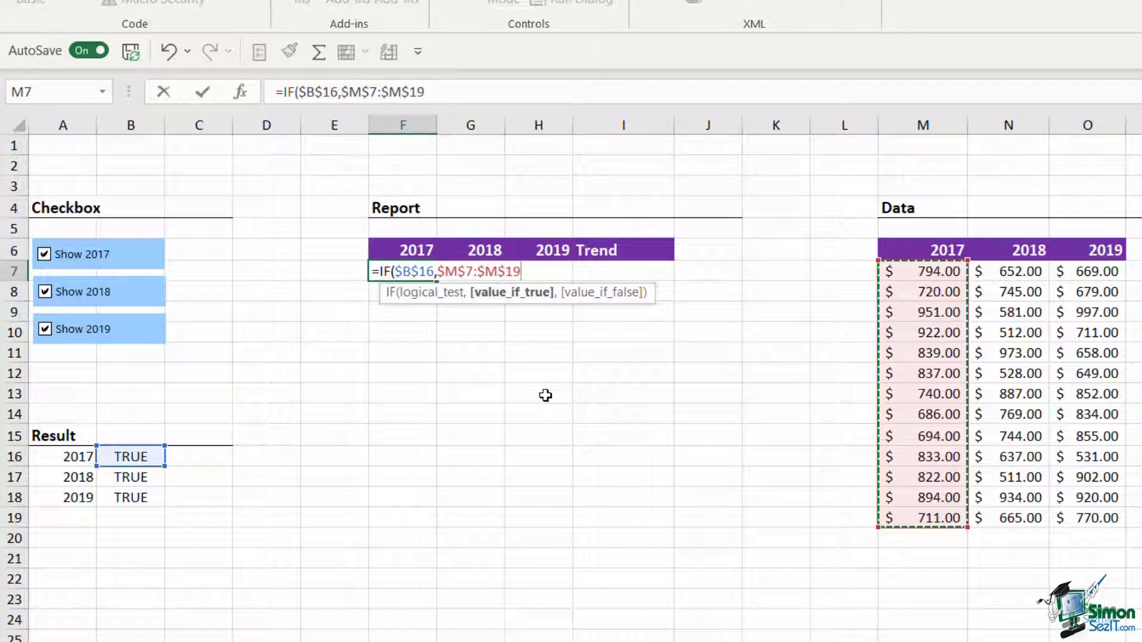
text(,)
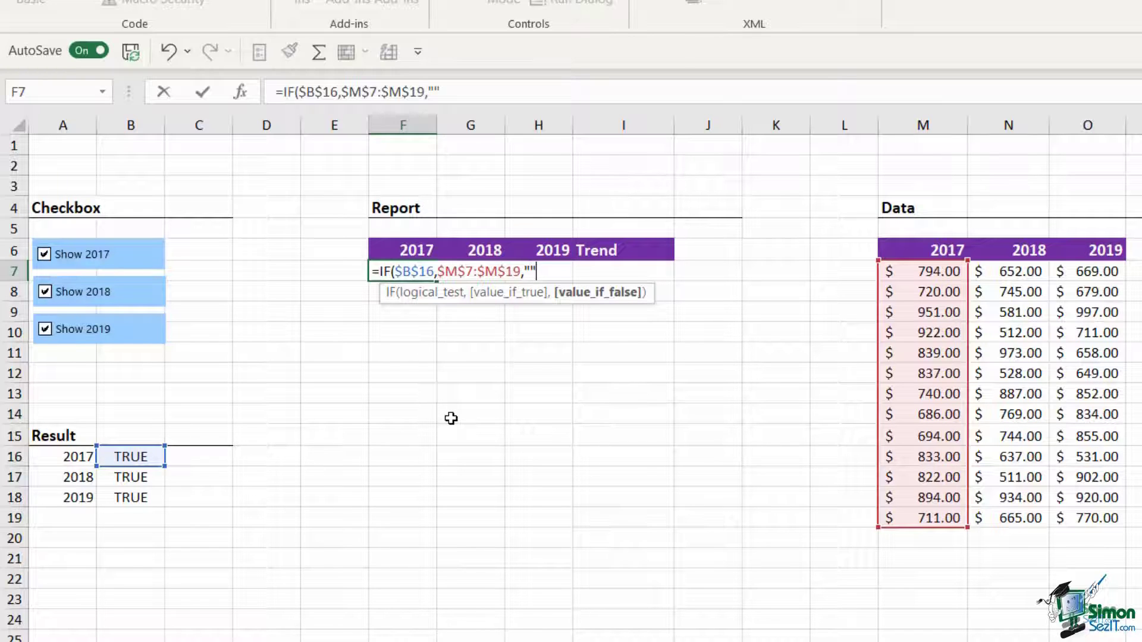
text(""))
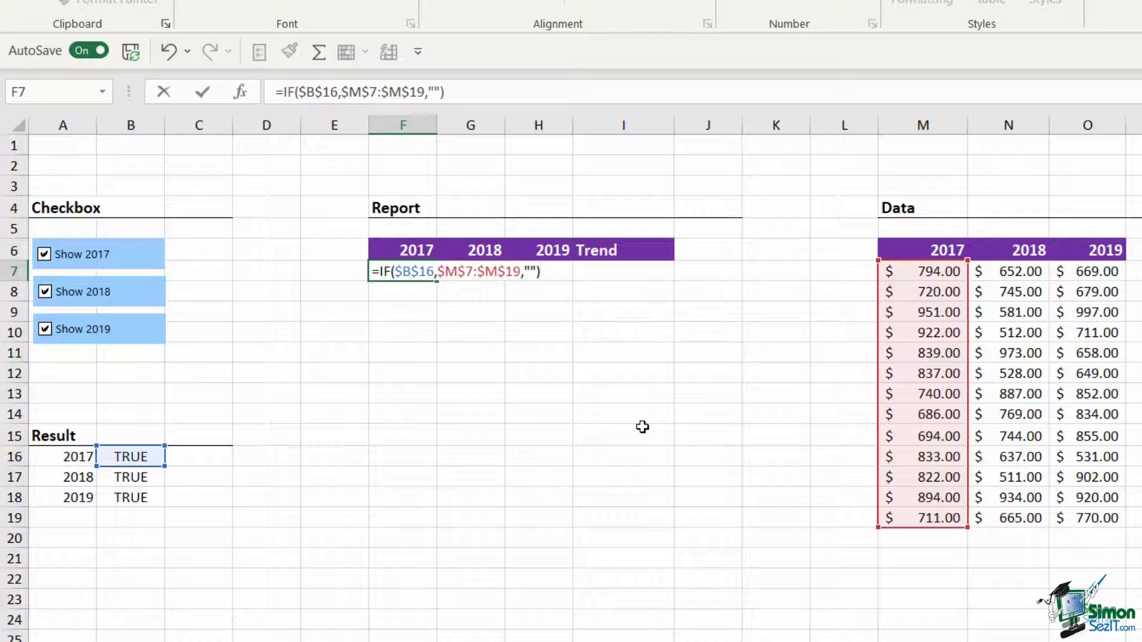
key(Return)
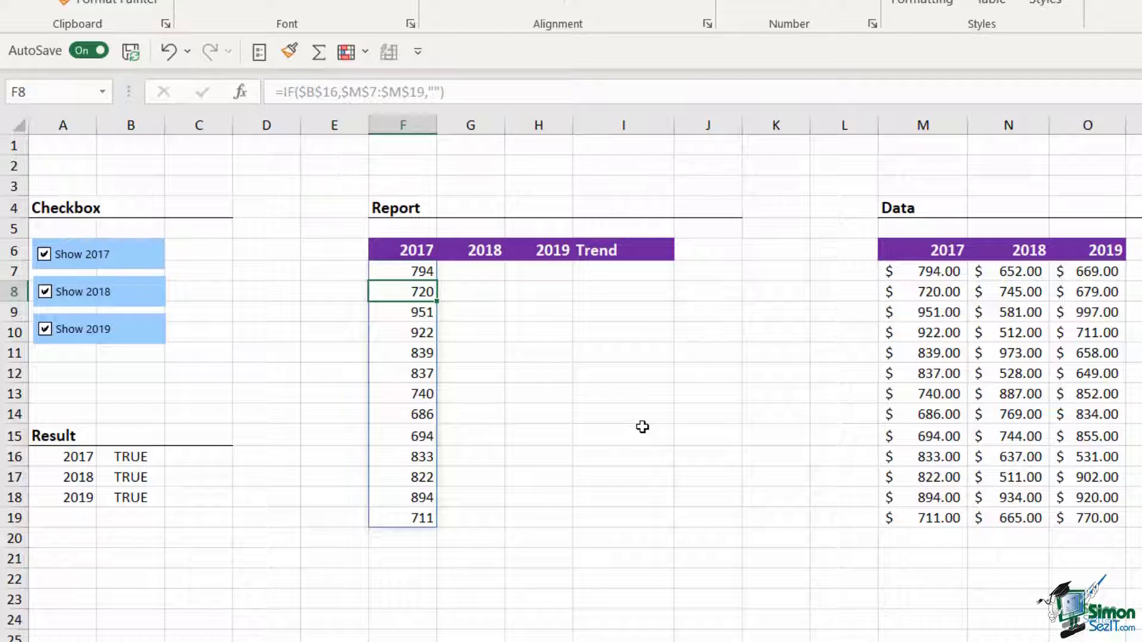
Enter =IF($B$17,$N$7:$N$19,"") in G7 to spill the 2018 values.
click(477, 271)
text(=)
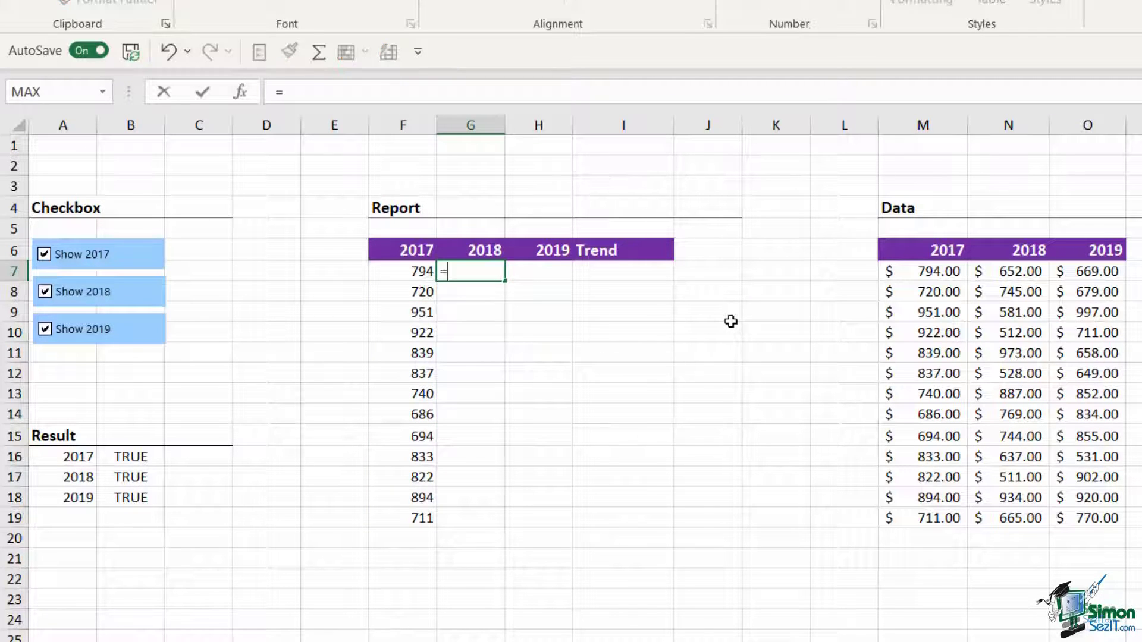
text(if()
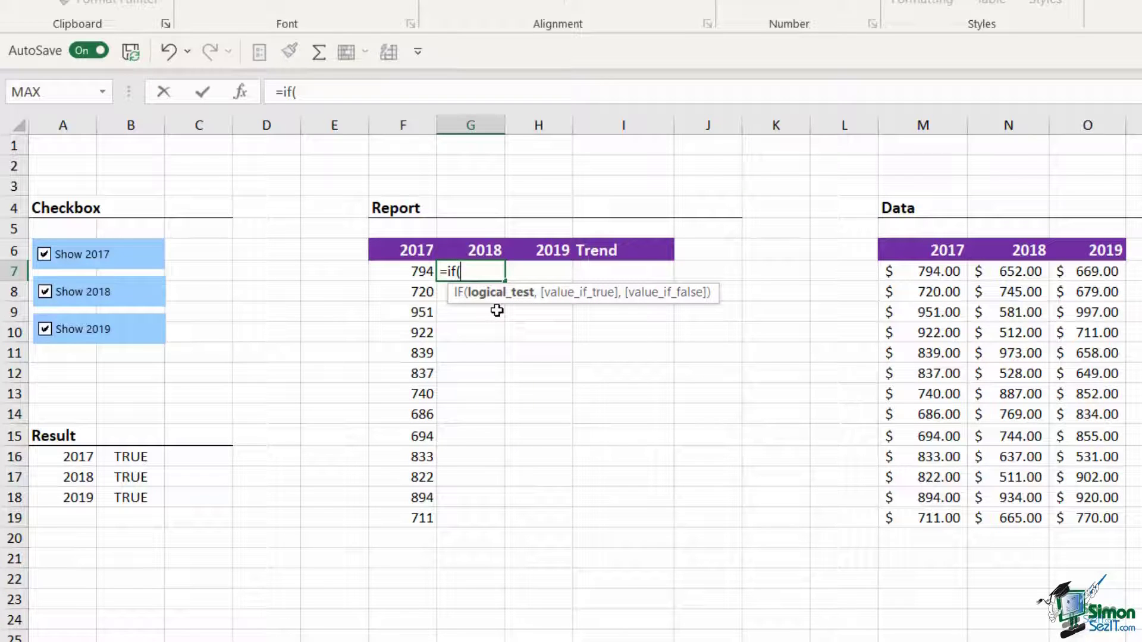
click(117, 482)
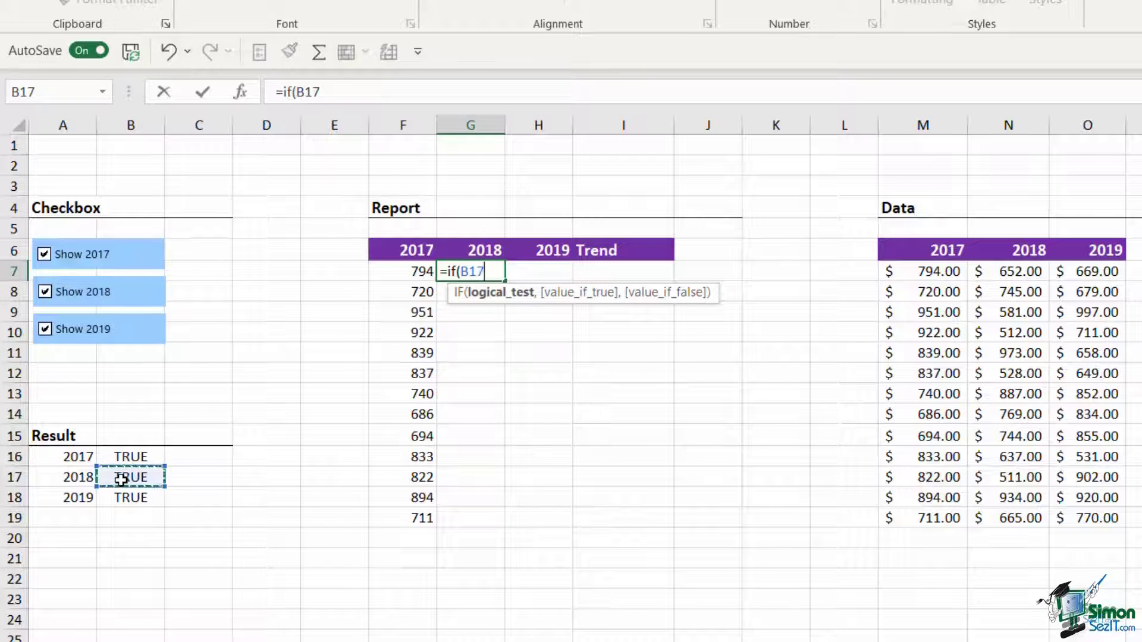
key(F4)
text(,)
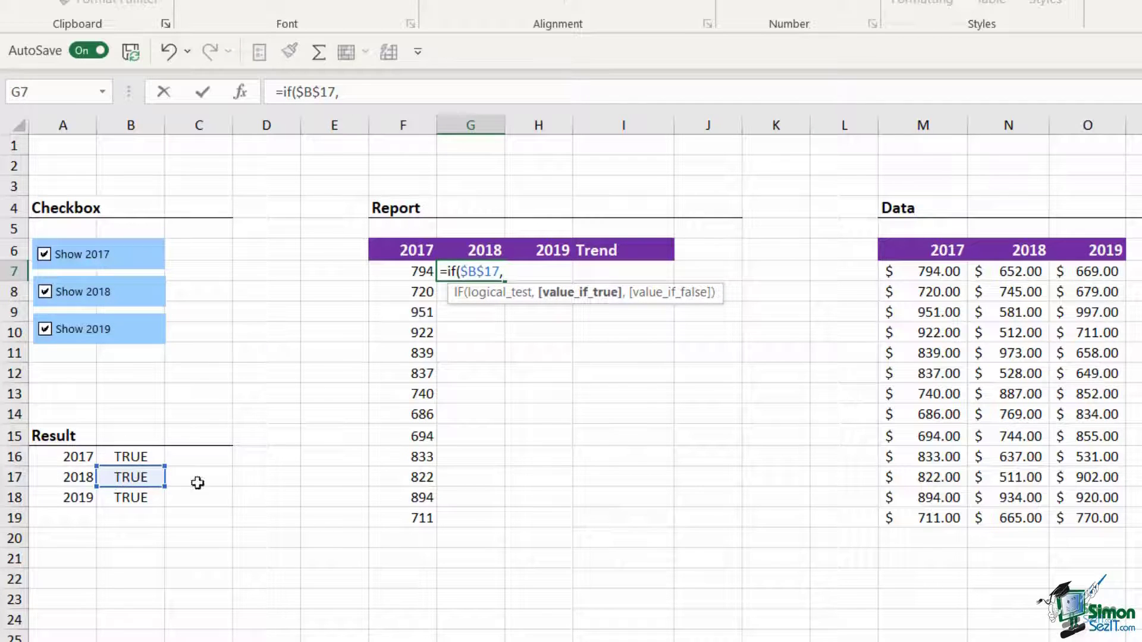
drag(1004, 273, 1004, 509)
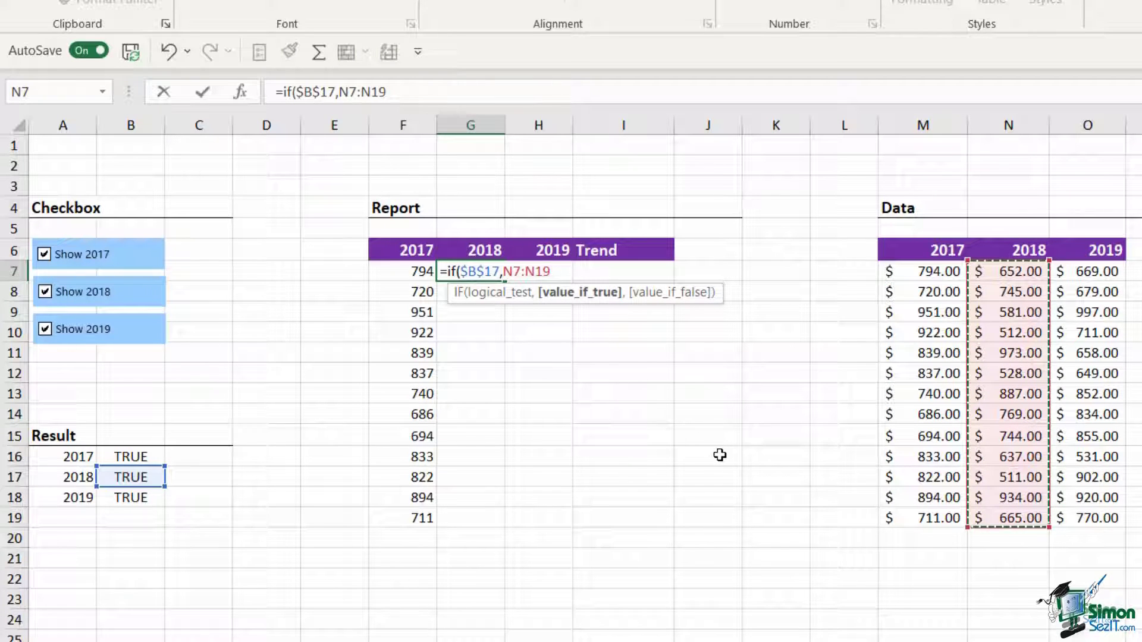
key(F4)
text(,)
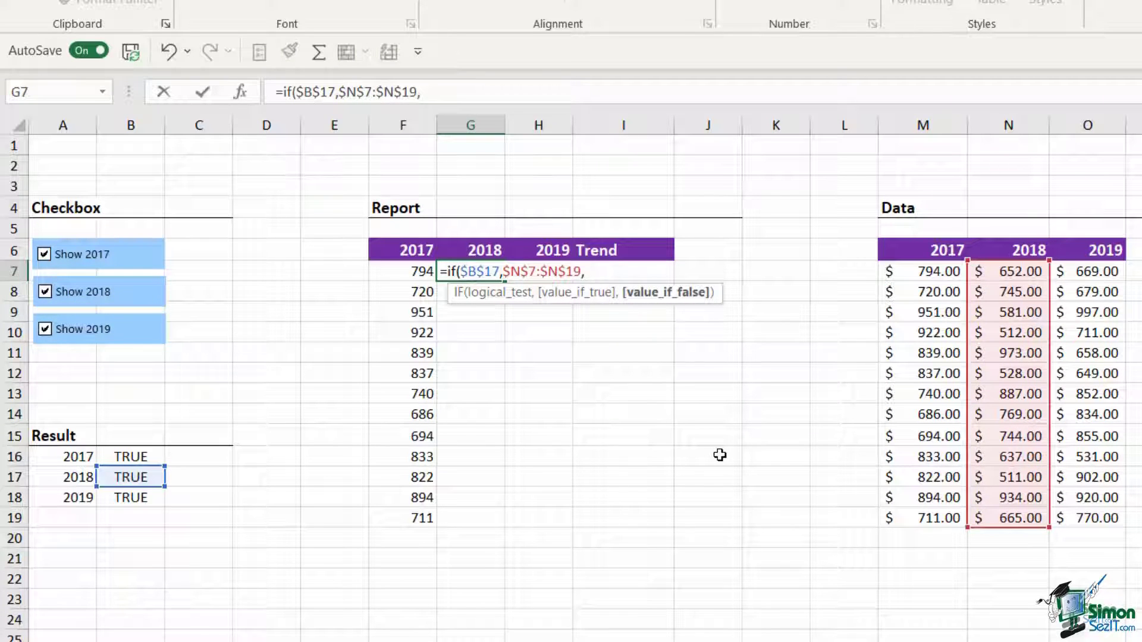
text("")
key(Return)
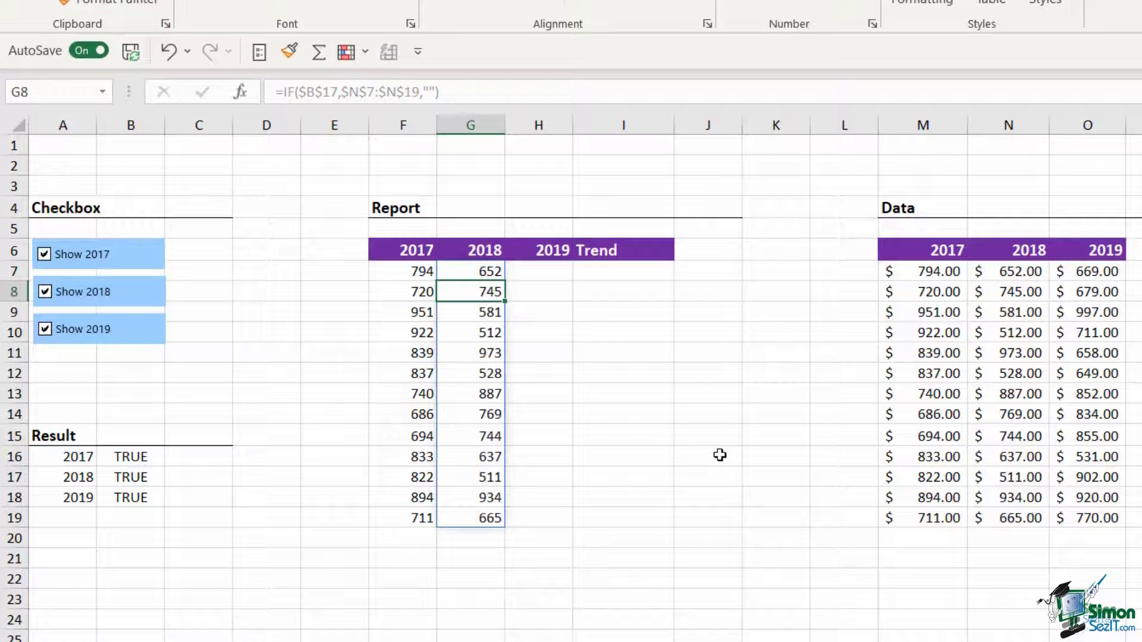
Enter =IF($B$18,$O$7:$O$19,"") in H7 to spill the 2019 values 669–770.
click(545, 277)
text(=if()
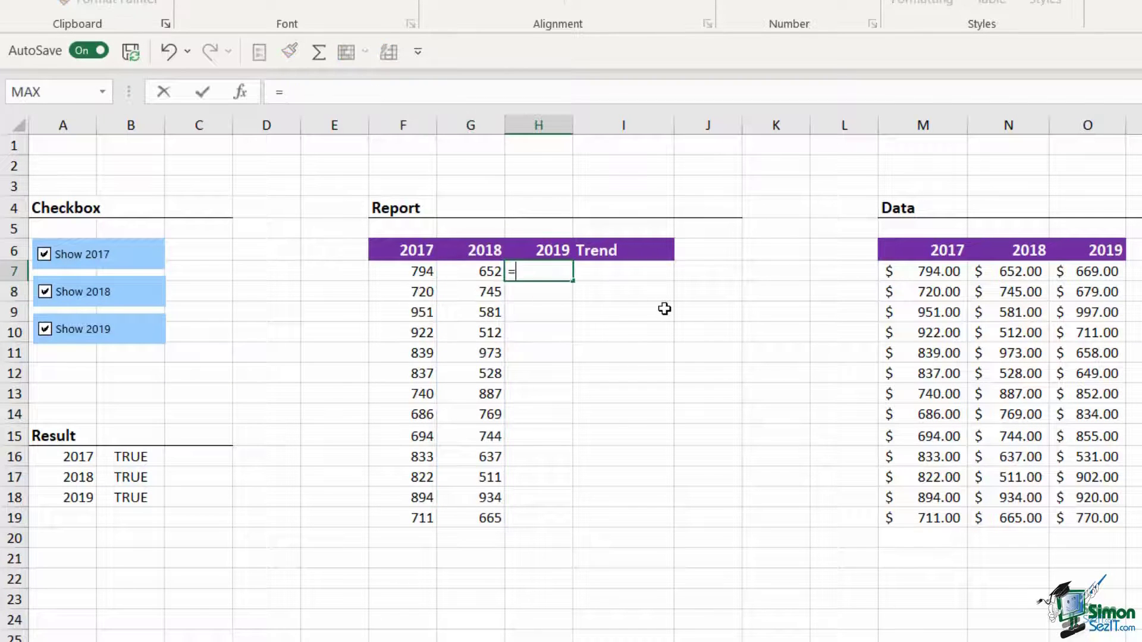
click(132, 502)
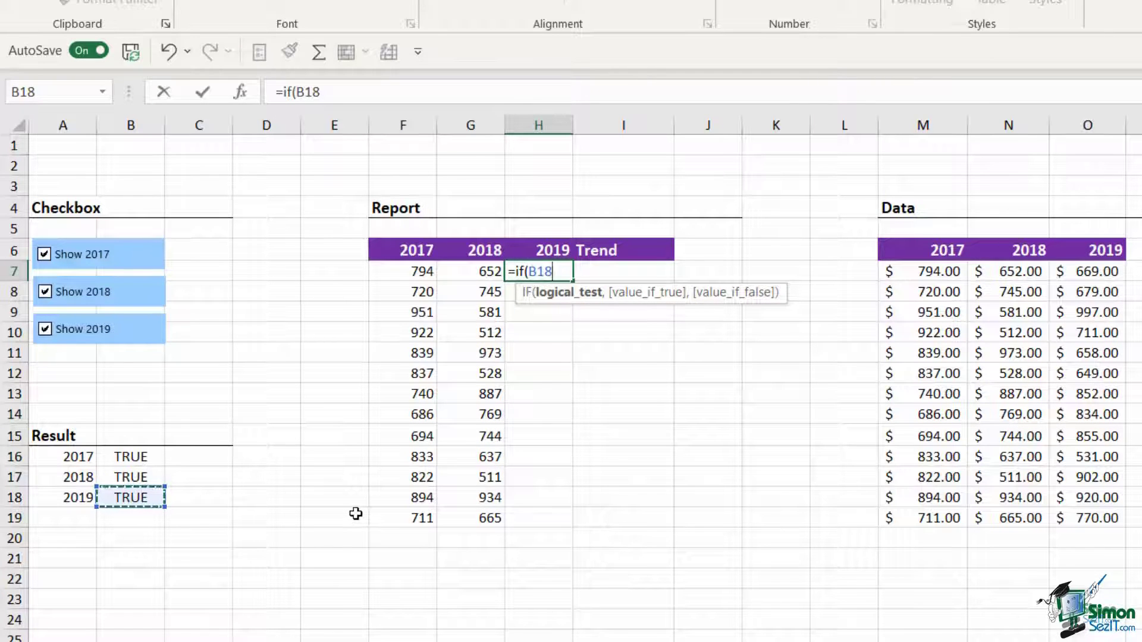
key(F4)
text(,)
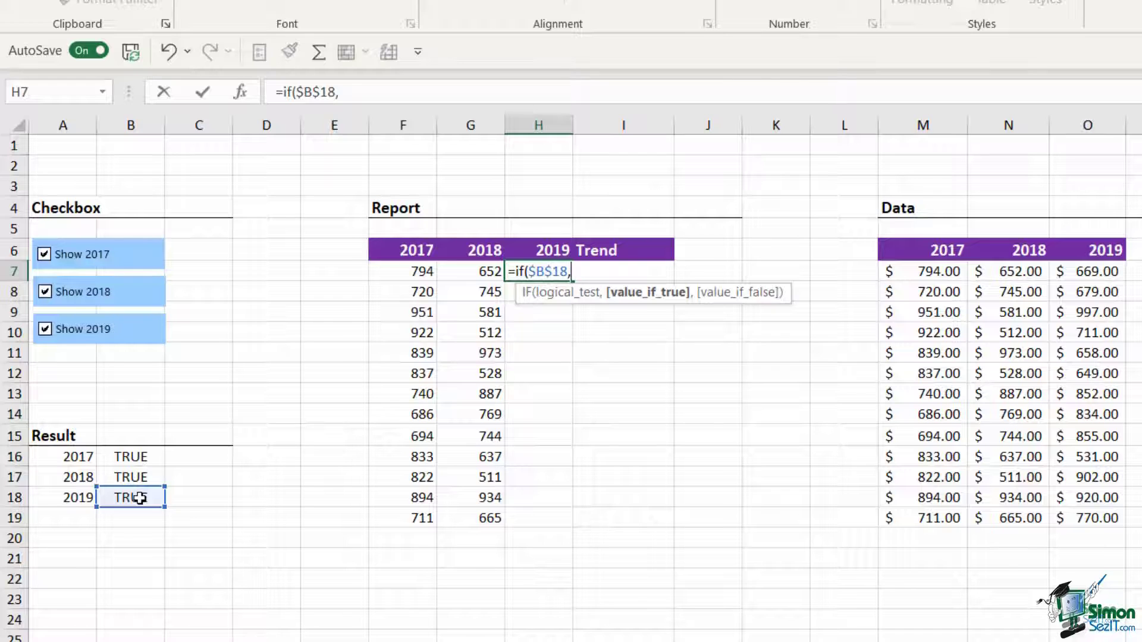
drag(1105, 278, 1130, 539)
key(F4)
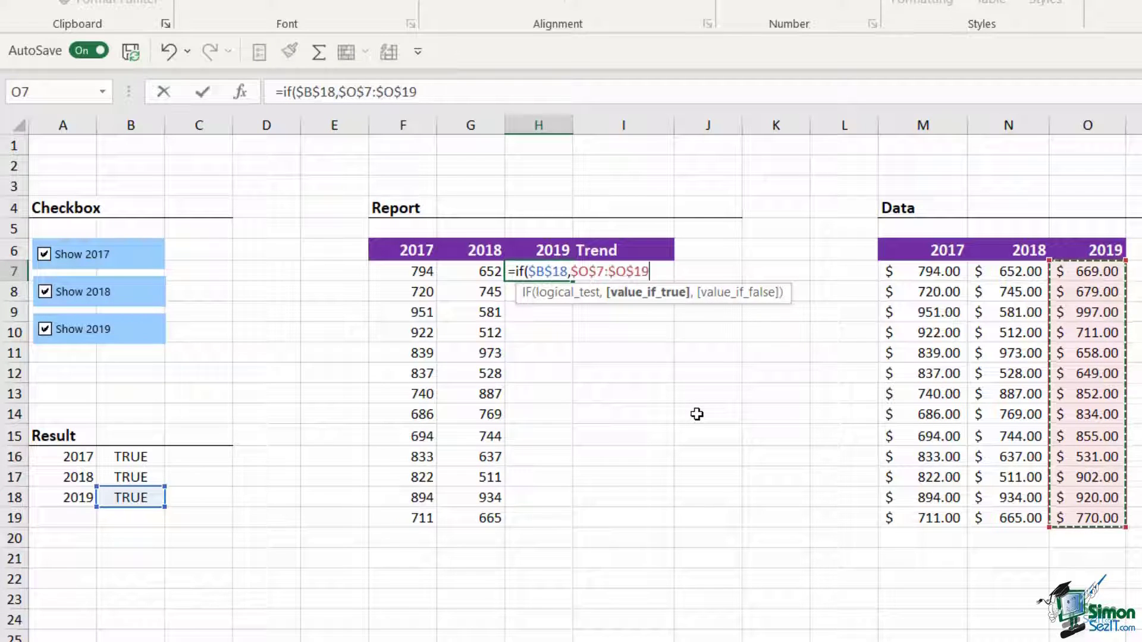
text(,)
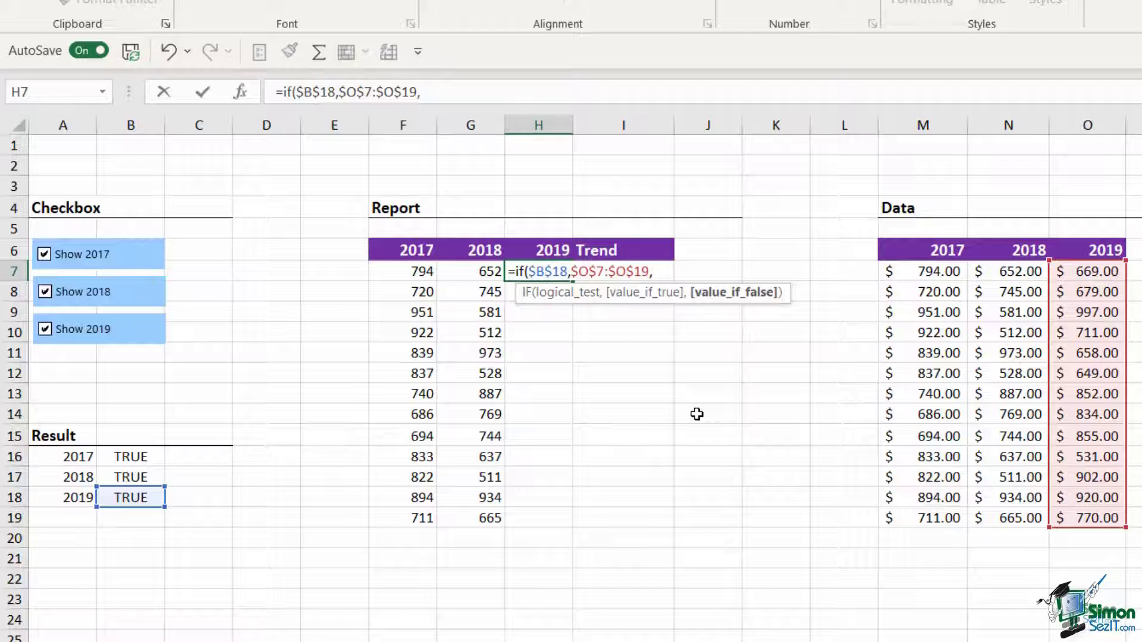
text(""))
key(Return)
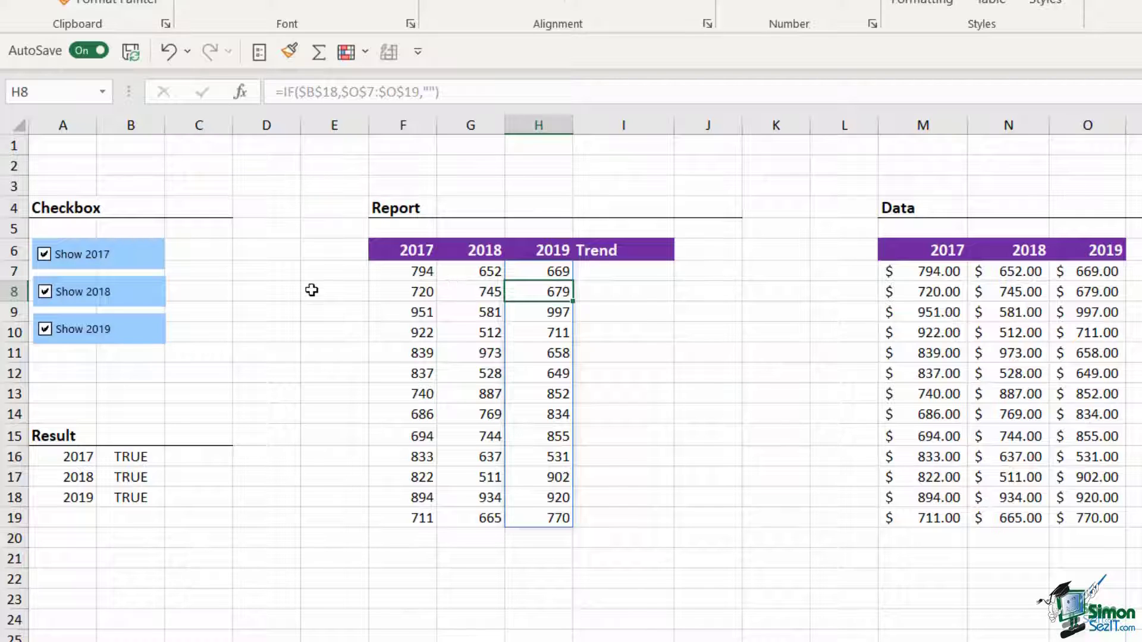
Untick Show 2019, Show 2018 and Show 2017, then re-tick Show 2017 so only 2017 values appear.
click(45, 330)
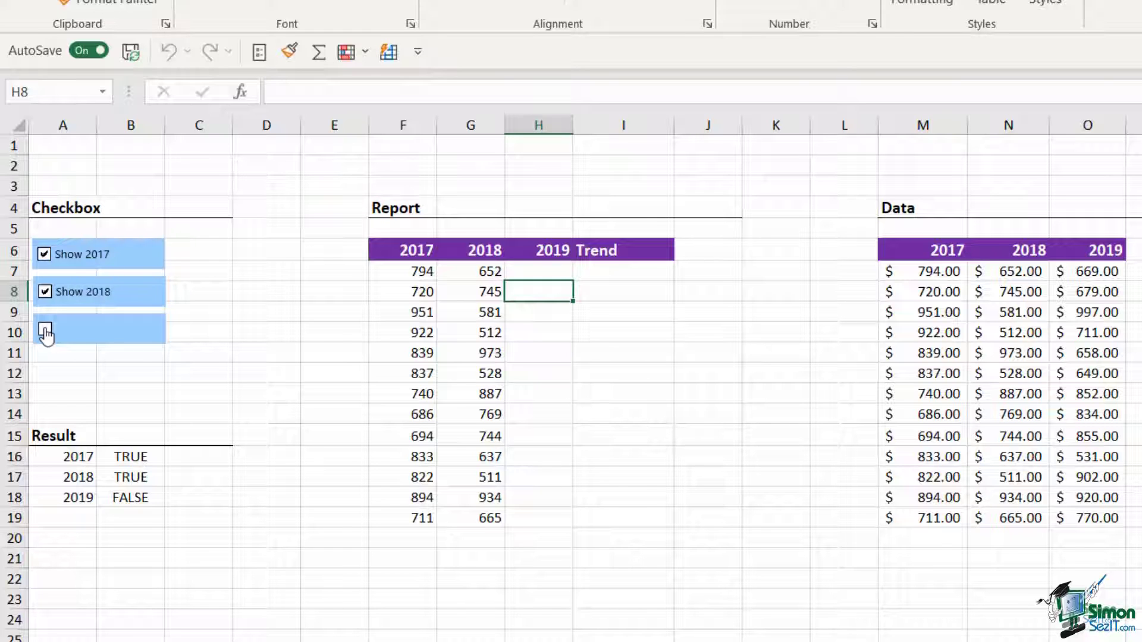
click(46, 292)
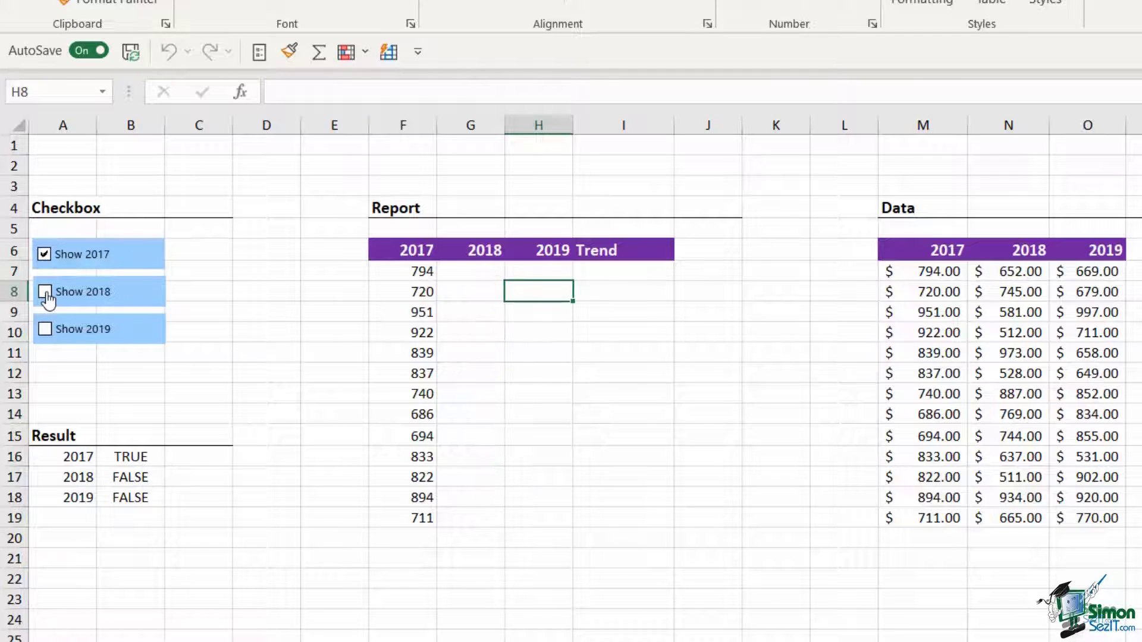
click(46, 262)
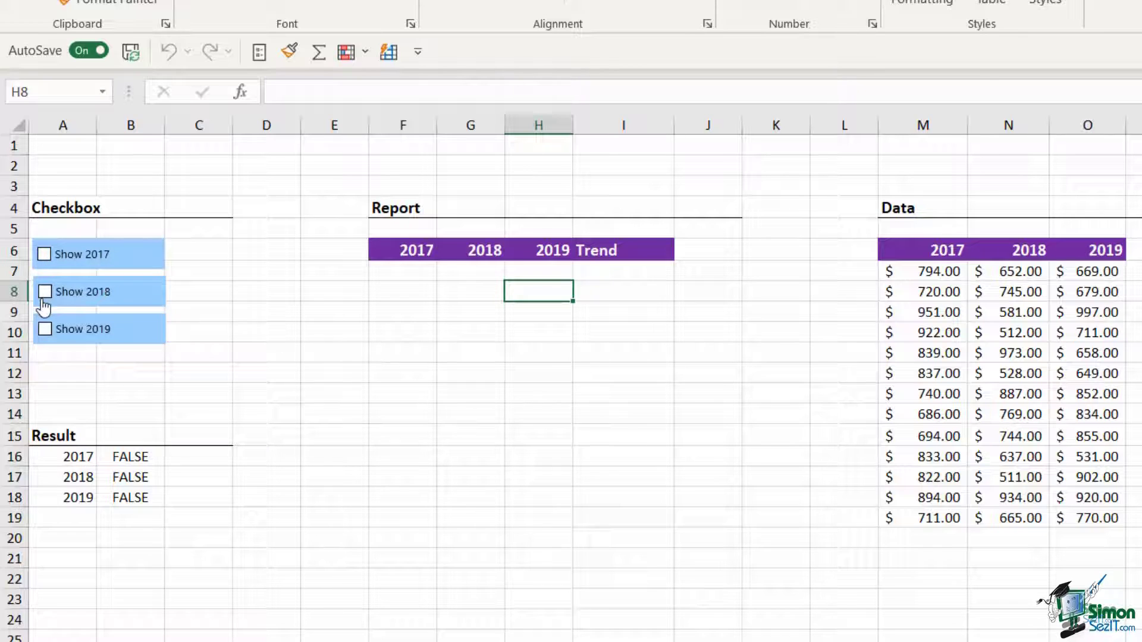
click(45, 262)
click(45, 293)
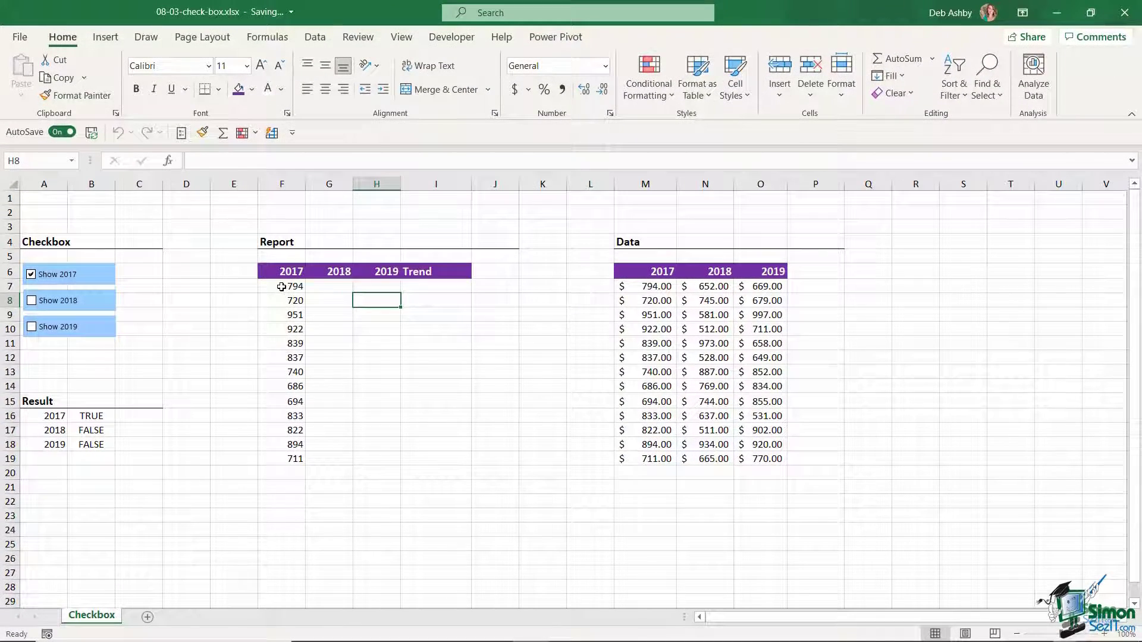
Give F7:F19 a formula rule =$B$16 applying Accounting format, then untick Show 2017.
drag(401, 274, 406, 439)
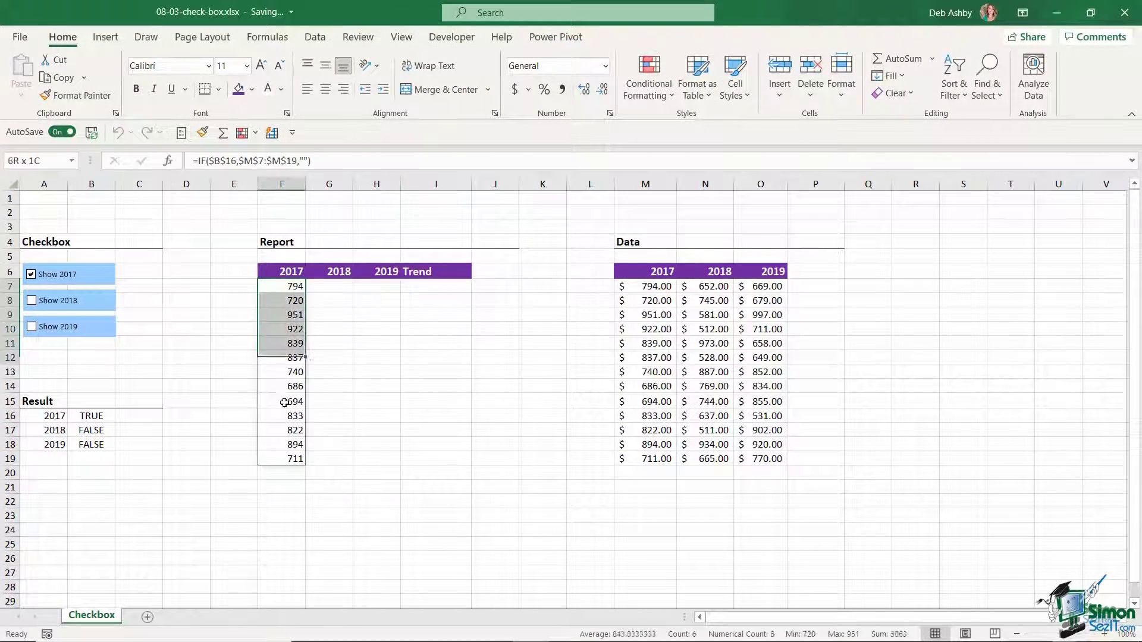
drag(284, 403, 295, 461)
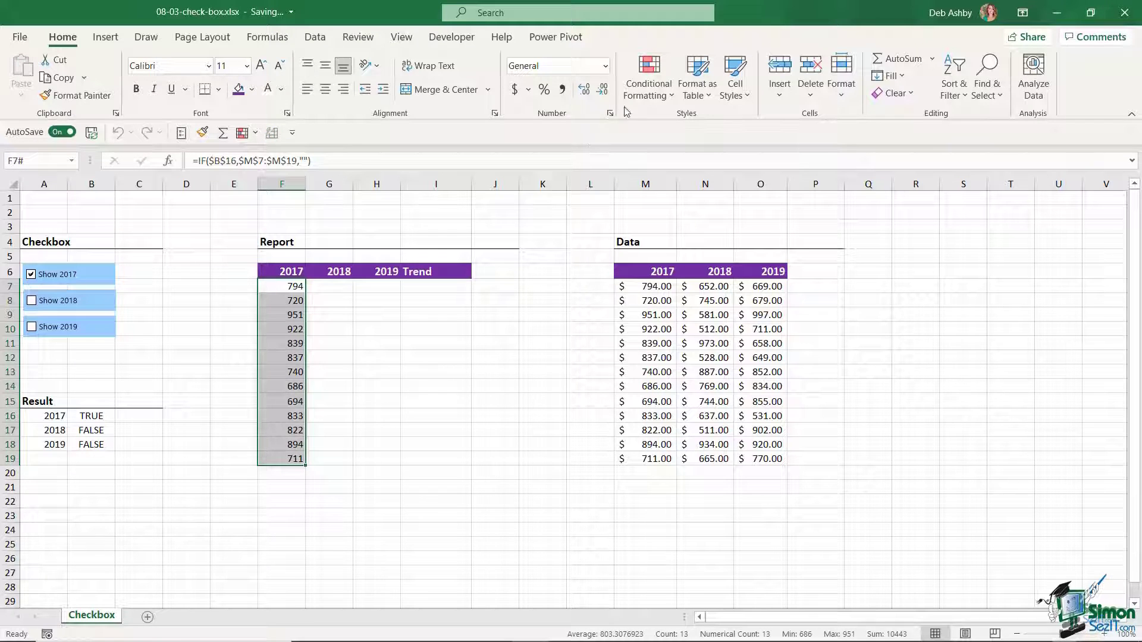
click(668, 92)
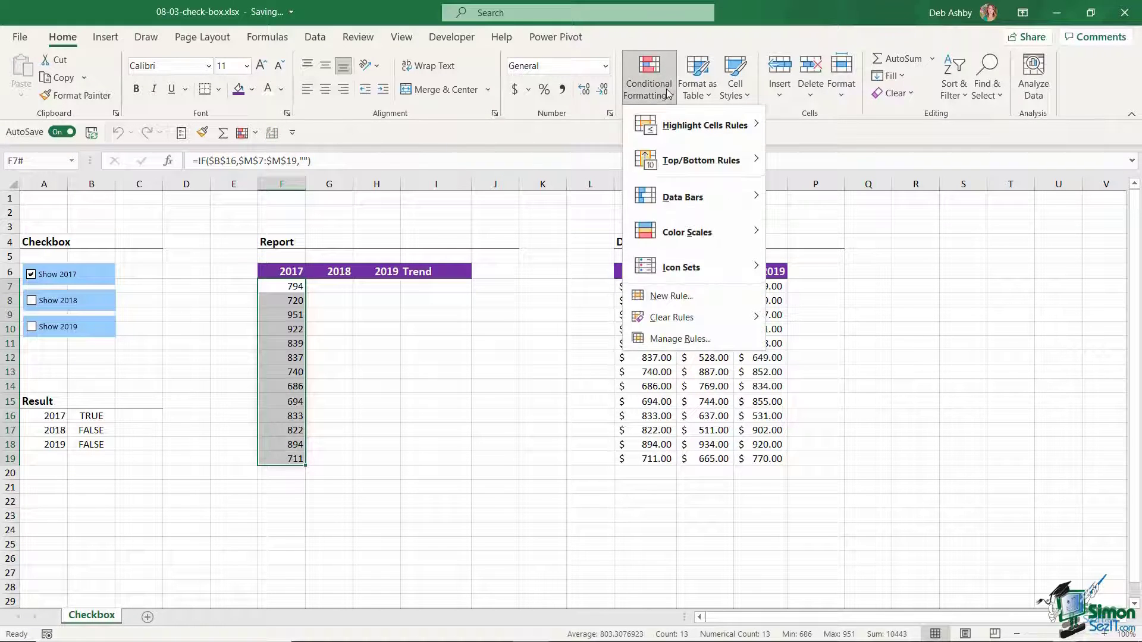
click(688, 302)
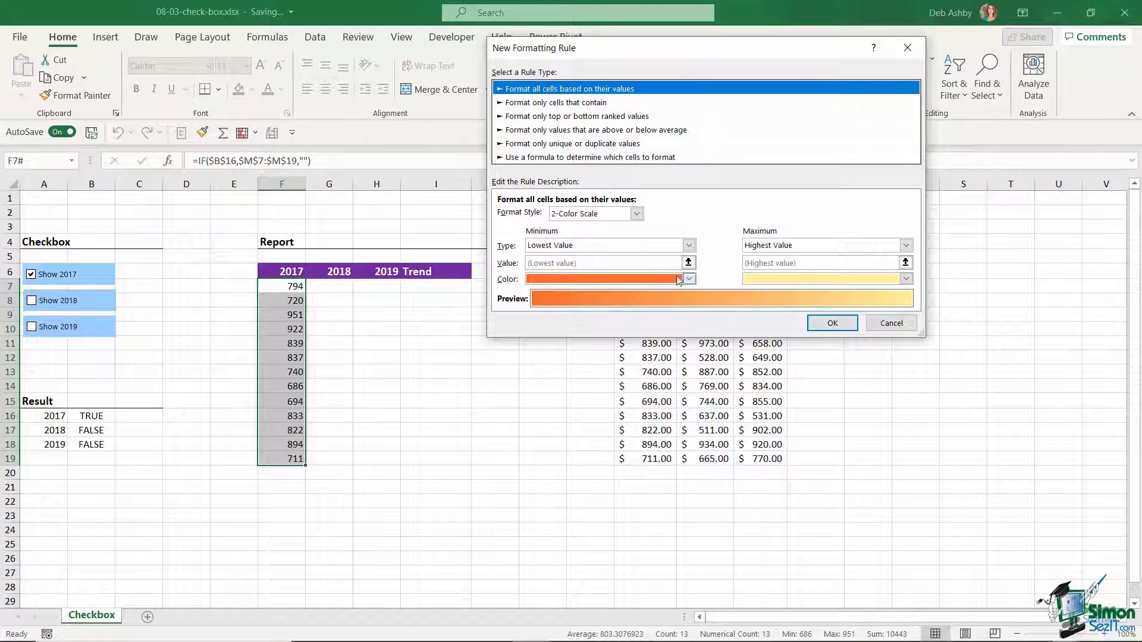
click(527, 158)
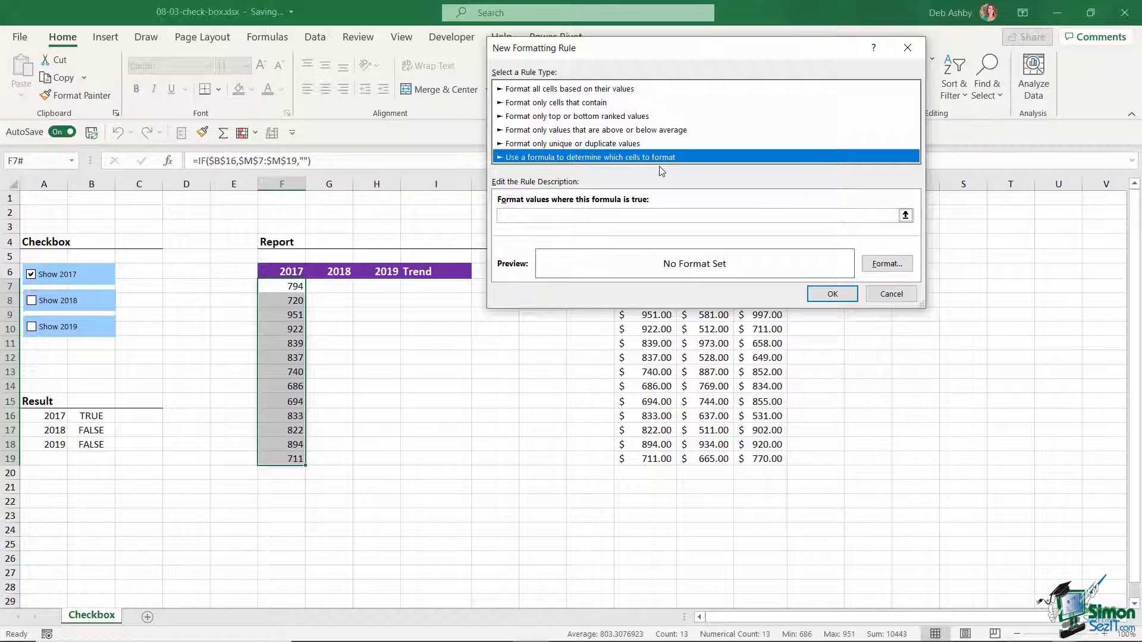
click(509, 216)
text(=)
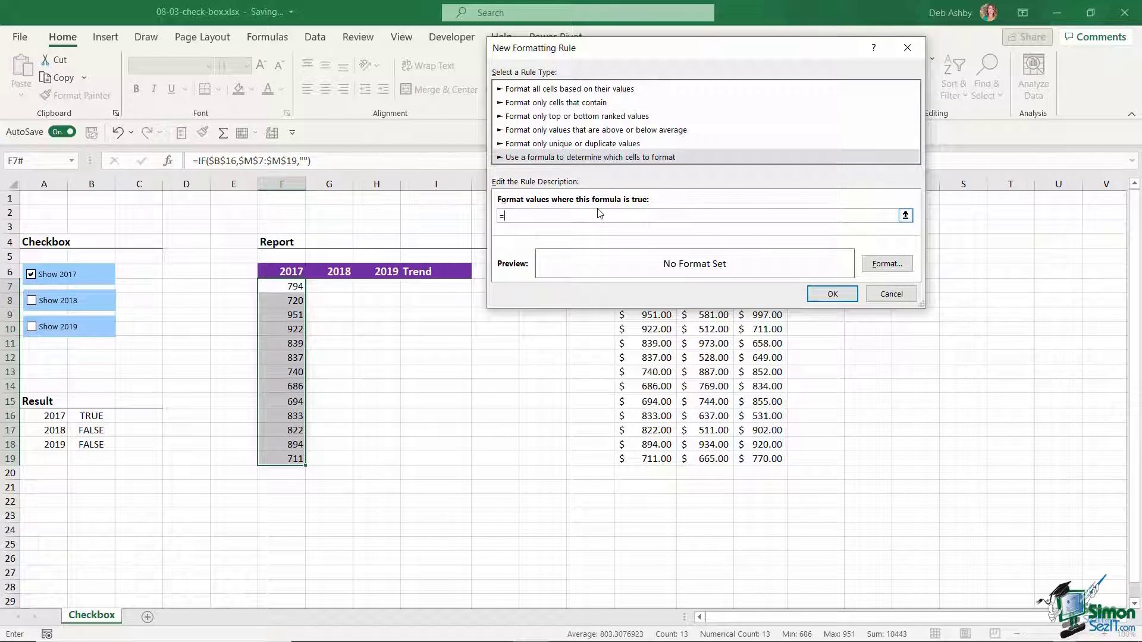
click(82, 417)
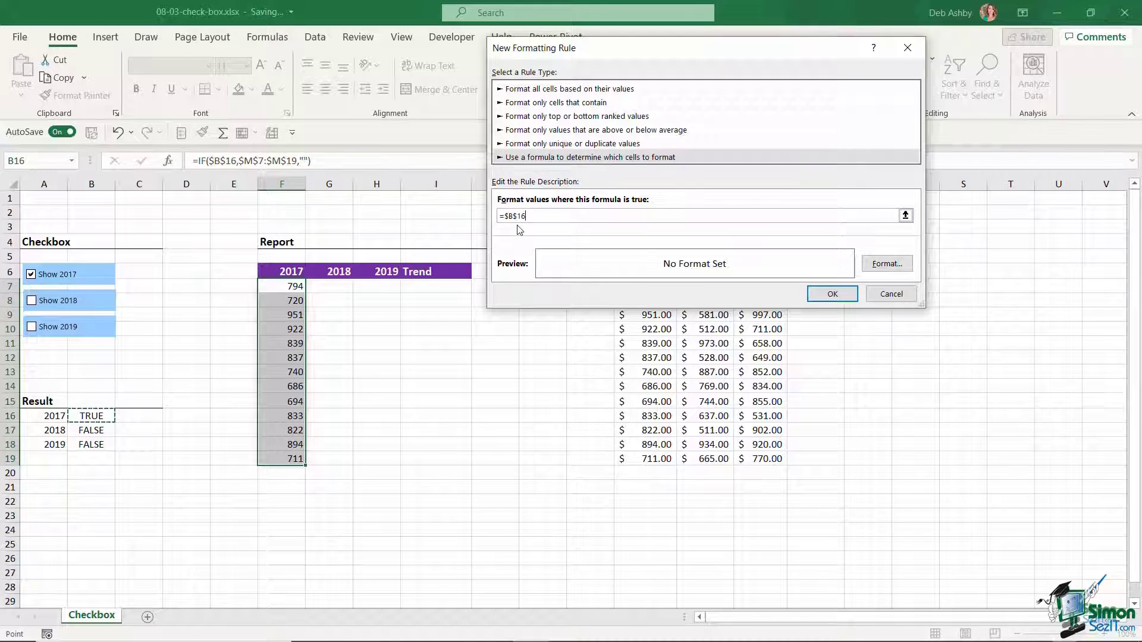
click(889, 265)
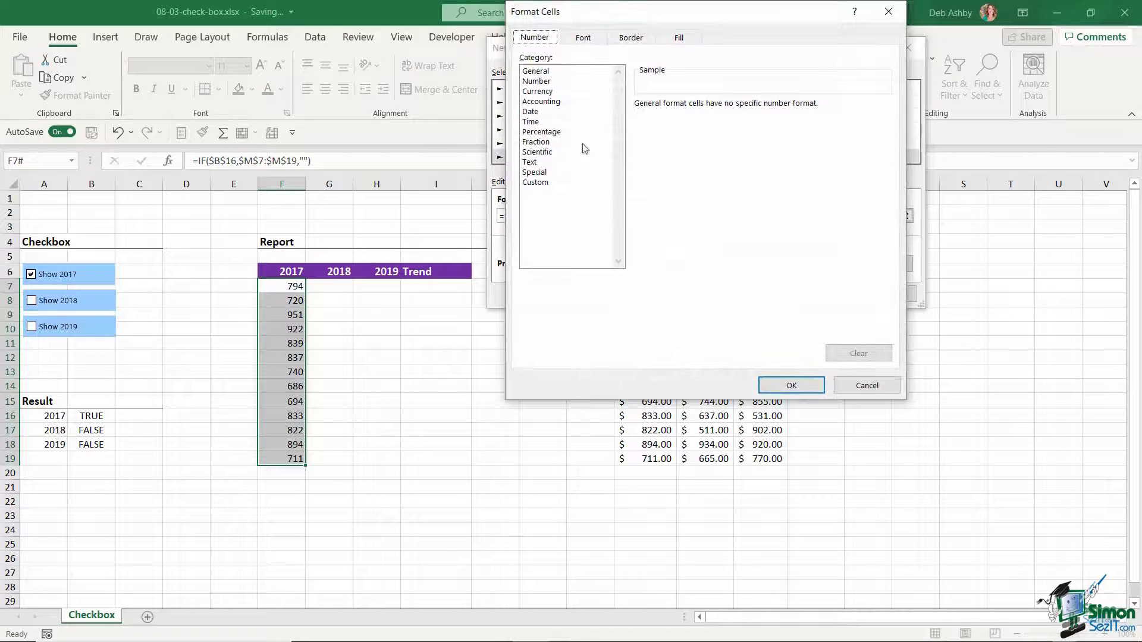
click(540, 101)
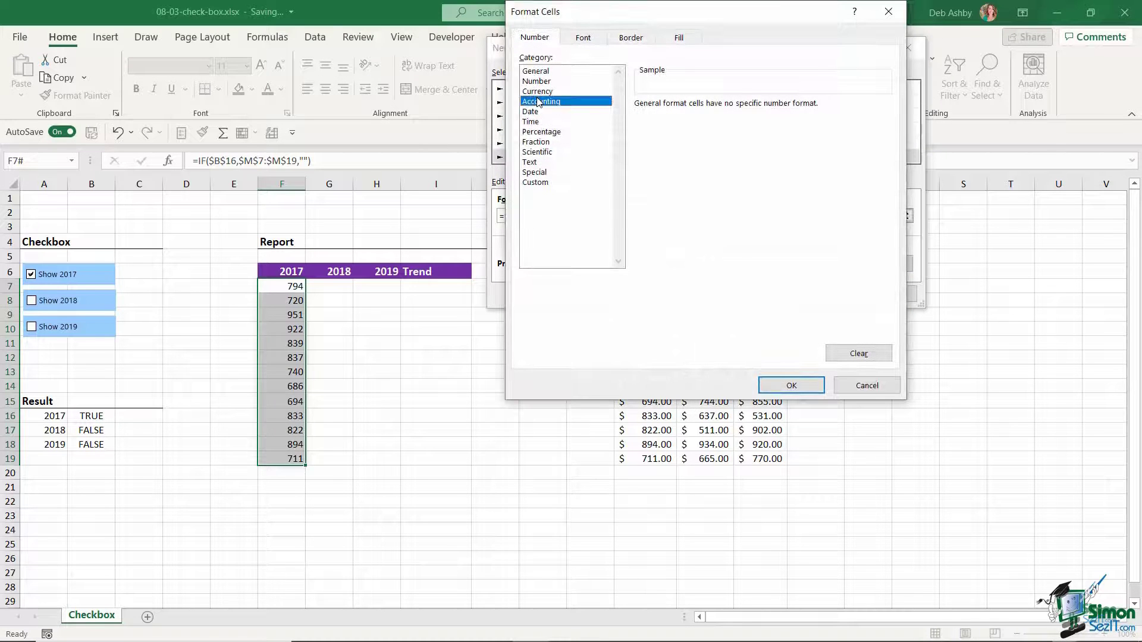
click(792, 386)
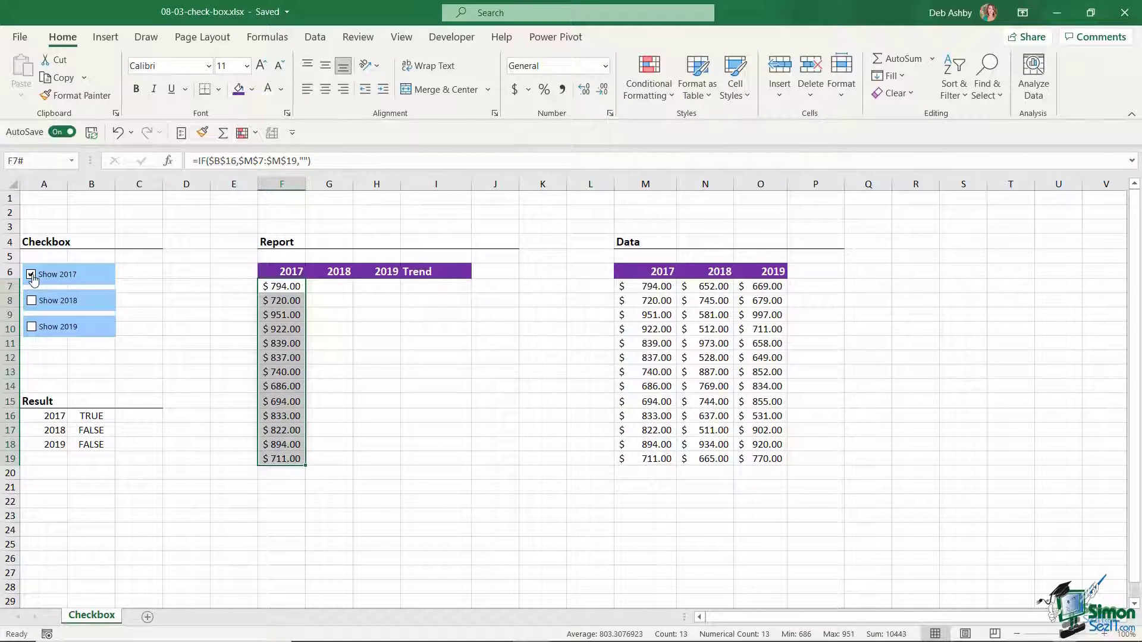
click(33, 277)
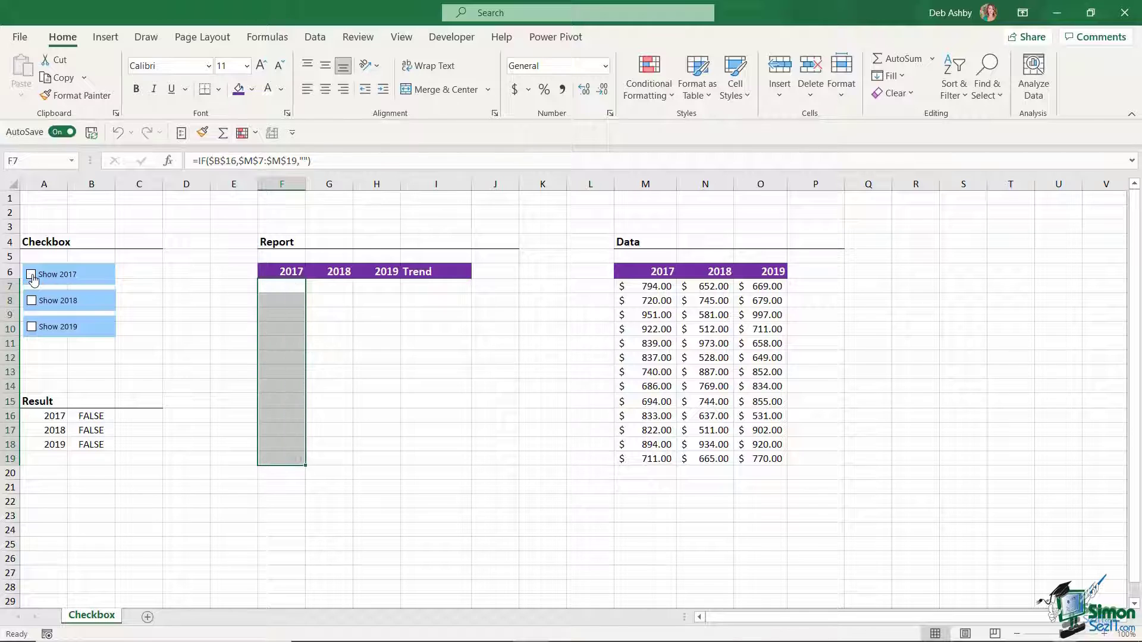
Re-tick Show 2017 and Show 2018, then select the 2018 values G7:G19.
click(33, 277)
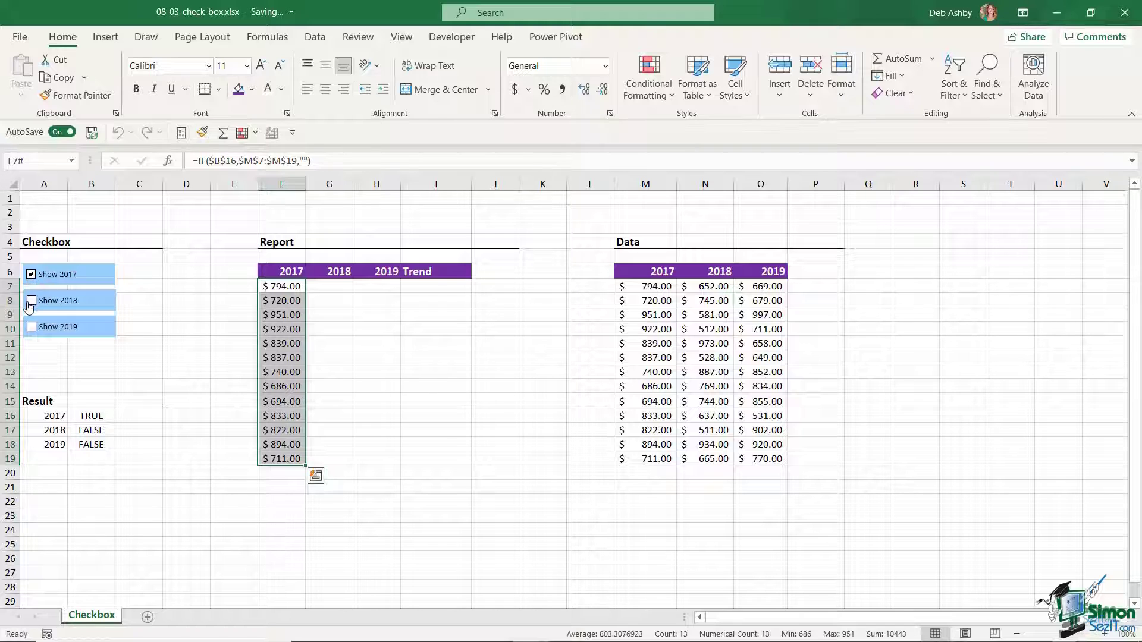
click(32, 302)
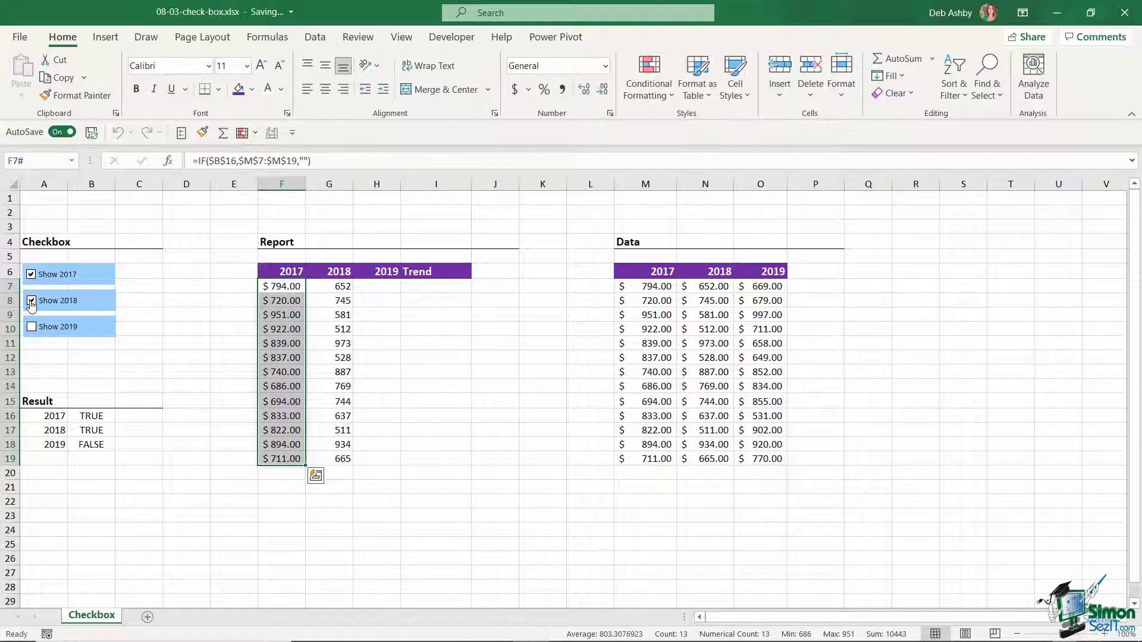
drag(329, 286, 340, 459)
Add a formula rule =$B$17 giving G7:G19 the Accounting number format.
click(649, 77)
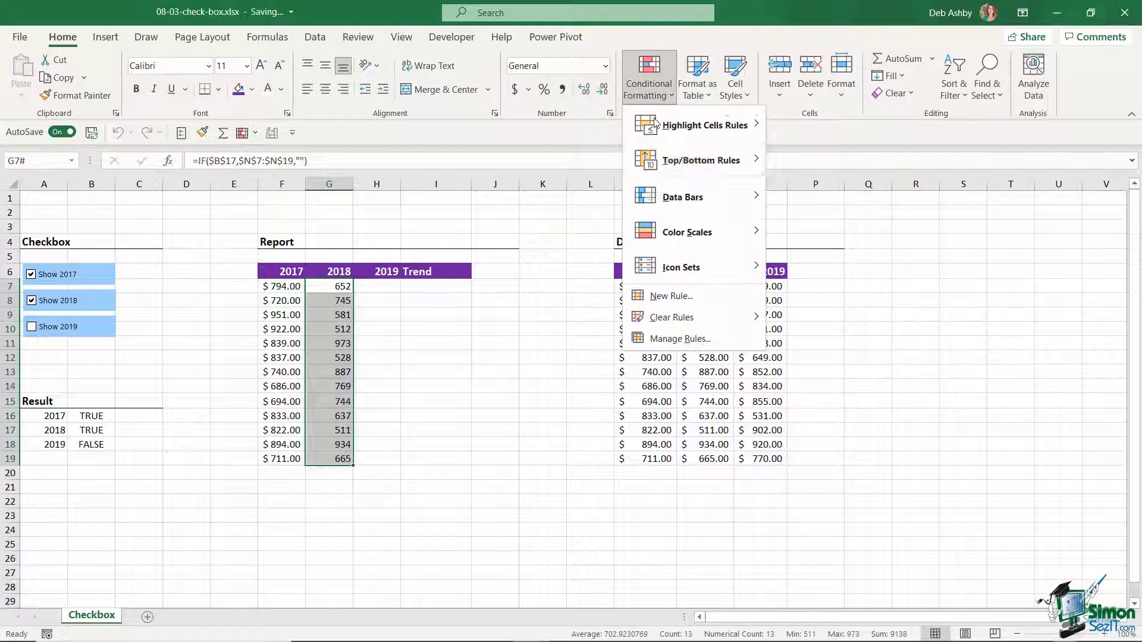
click(650, 298)
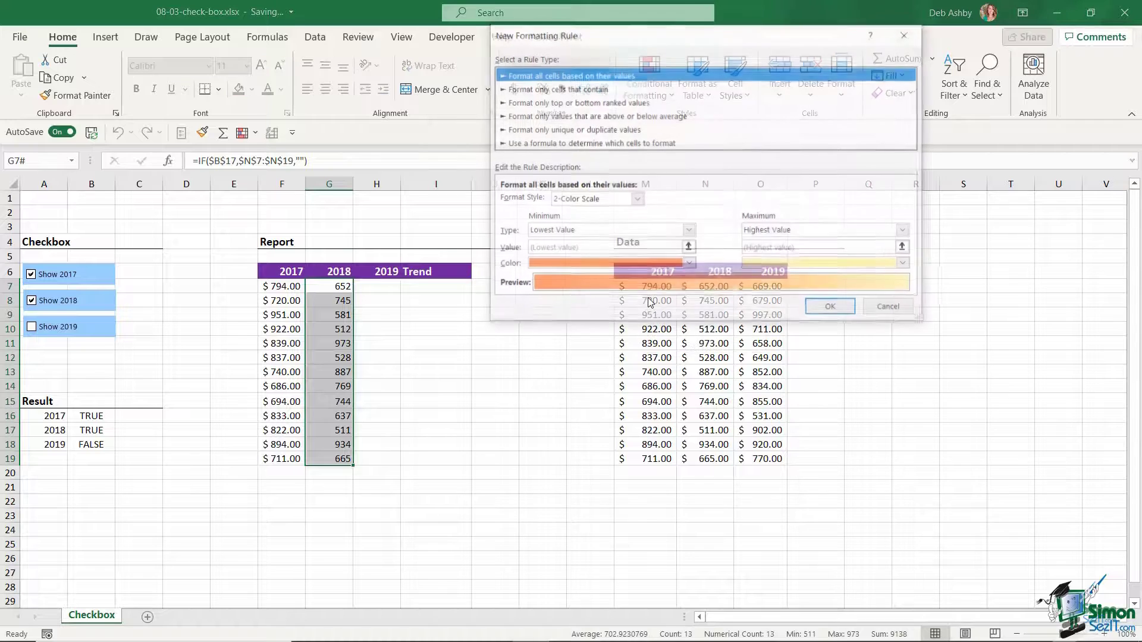
click(548, 144)
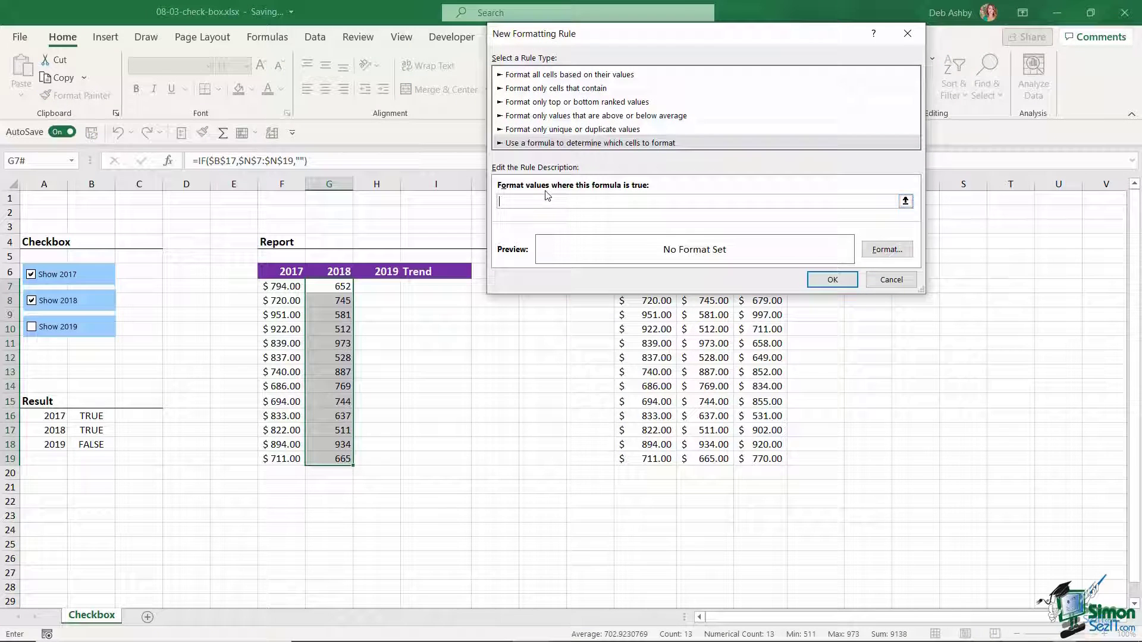
click(97, 431)
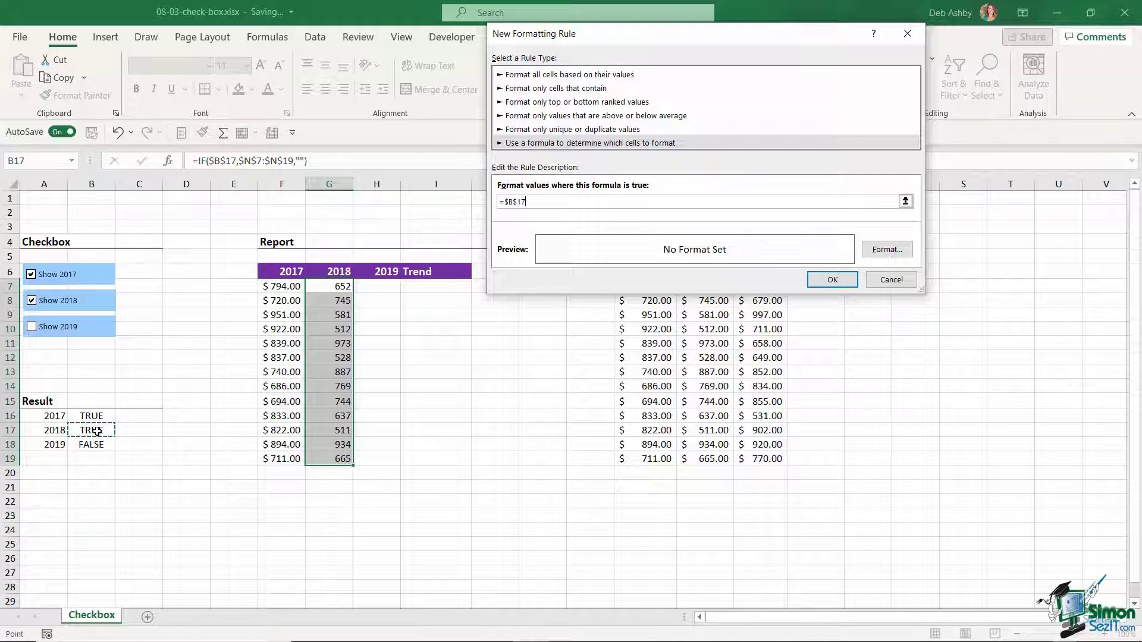
click(887, 250)
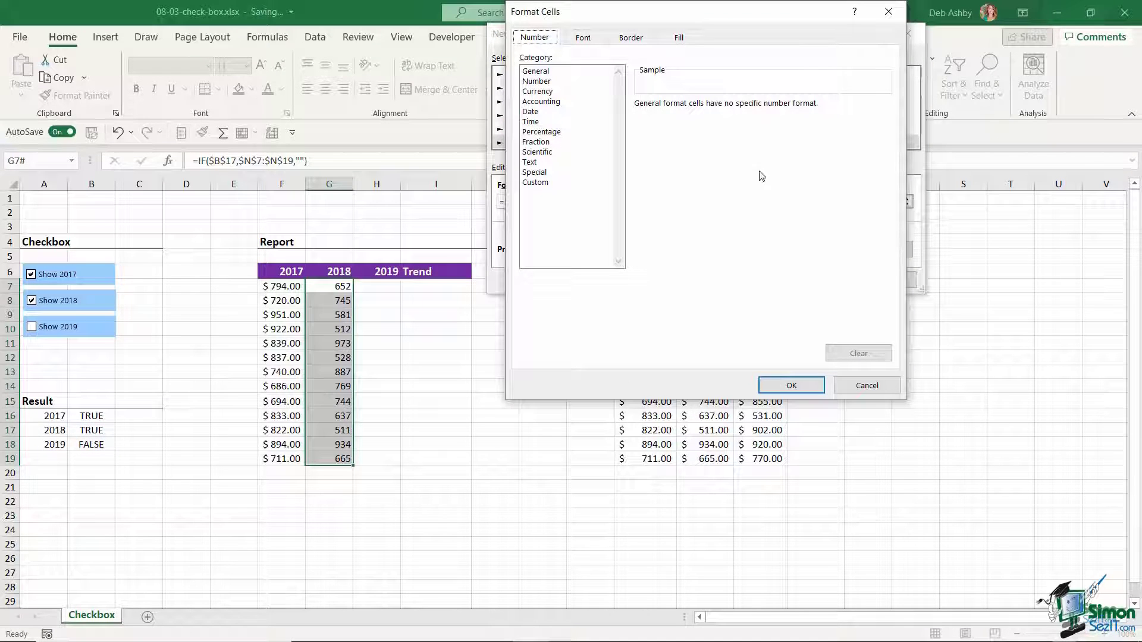
click(542, 102)
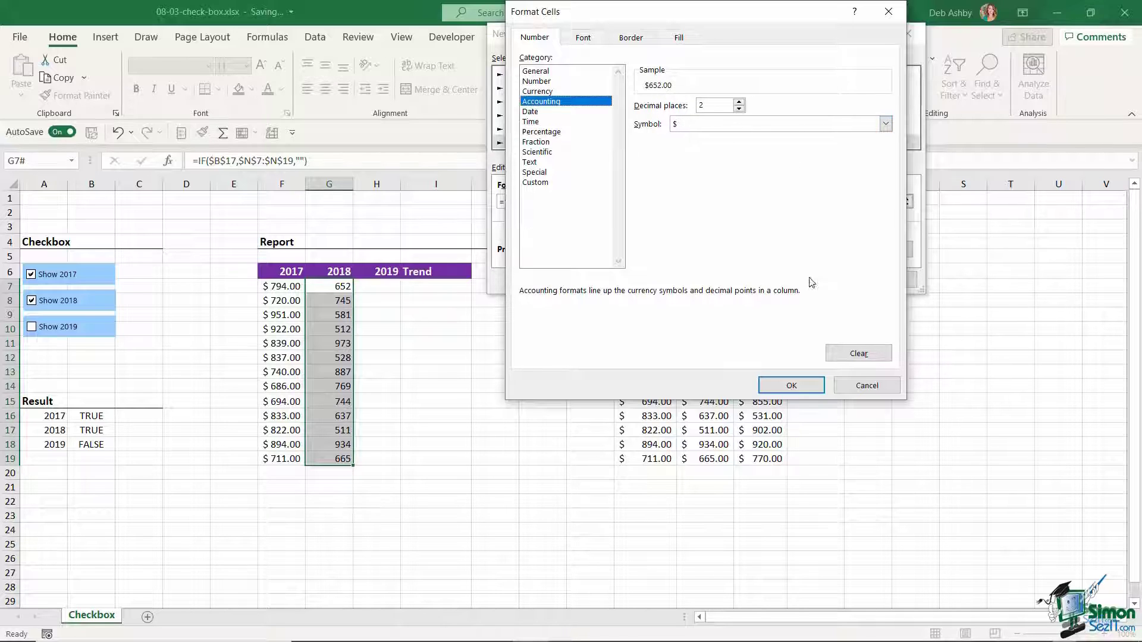
click(799, 387)
click(833, 280)
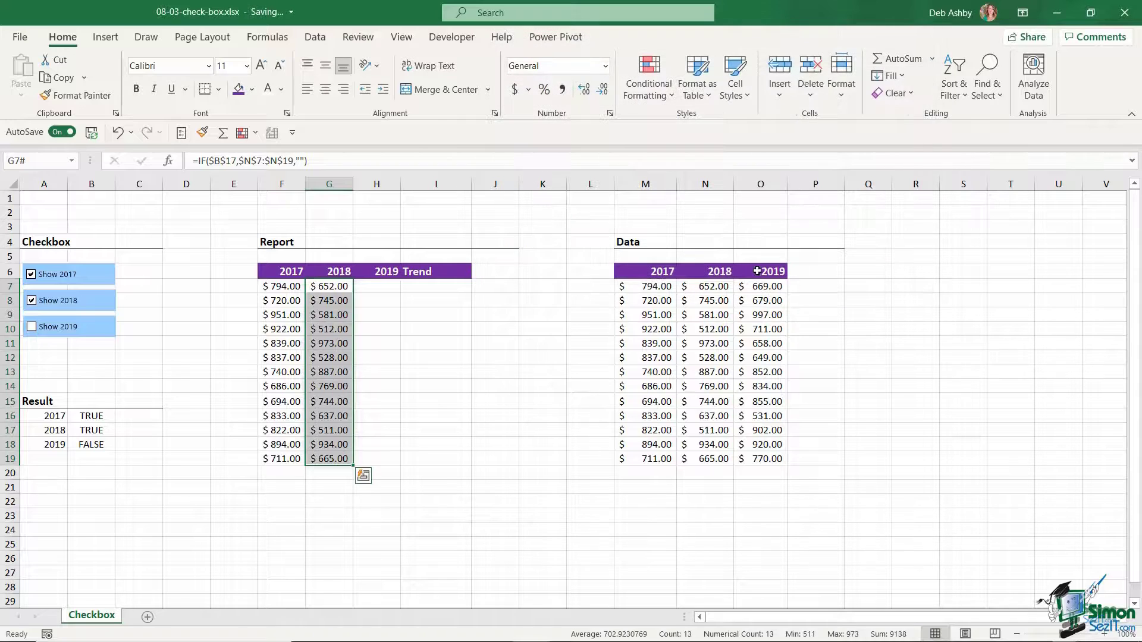
Toggle Show 2018 and Show 2017 off and back on to test, then tick Show 2019.
click(32, 303)
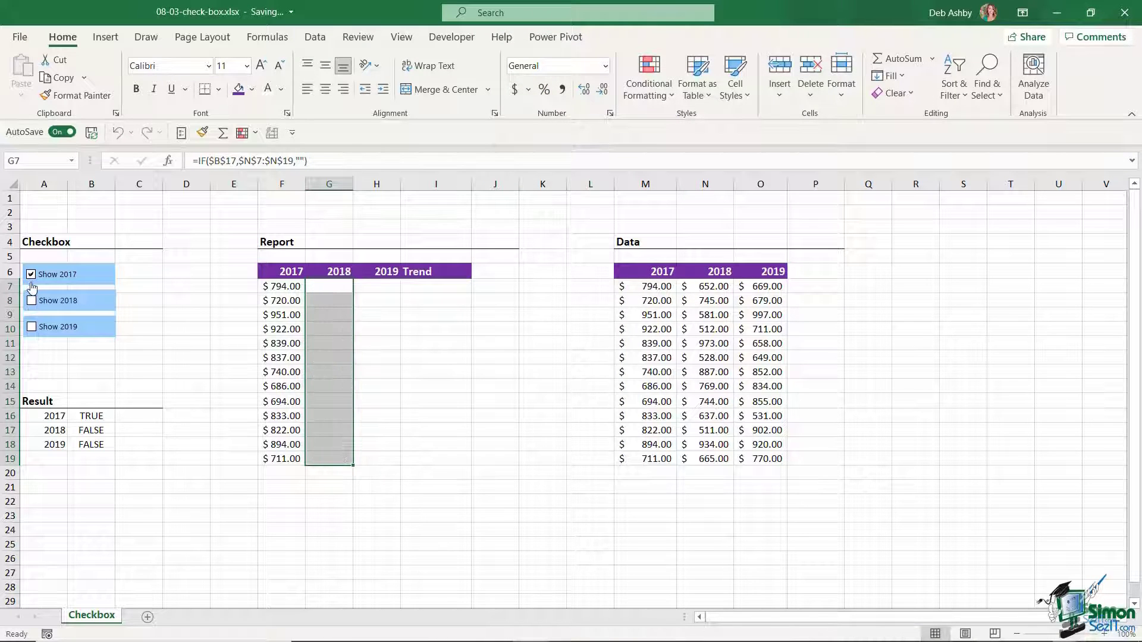
click(31, 277)
click(31, 278)
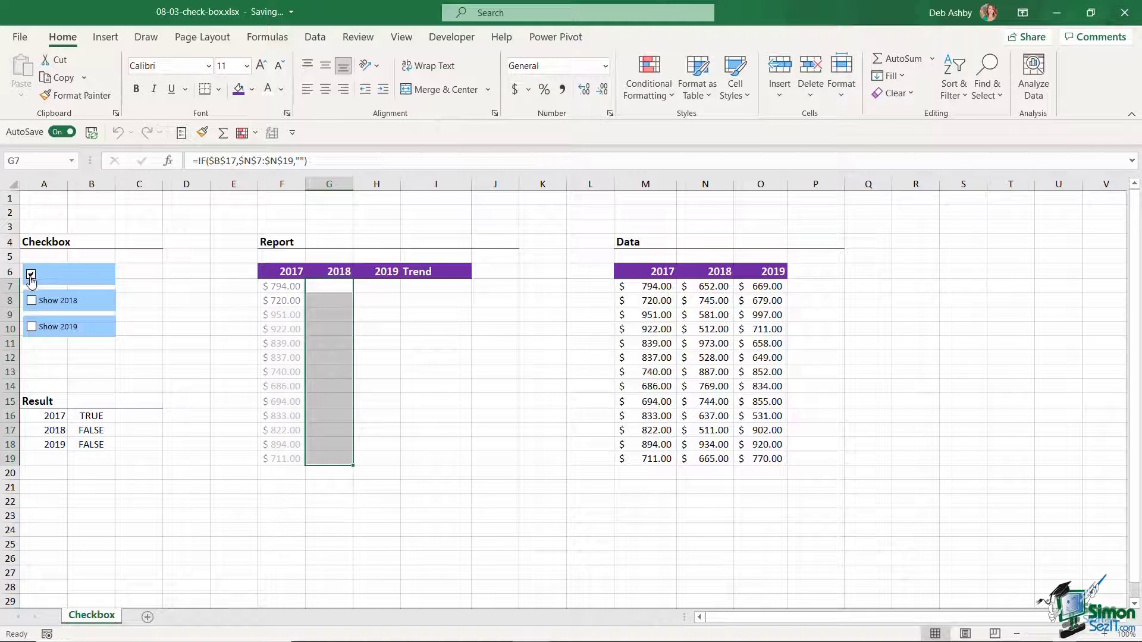
click(32, 302)
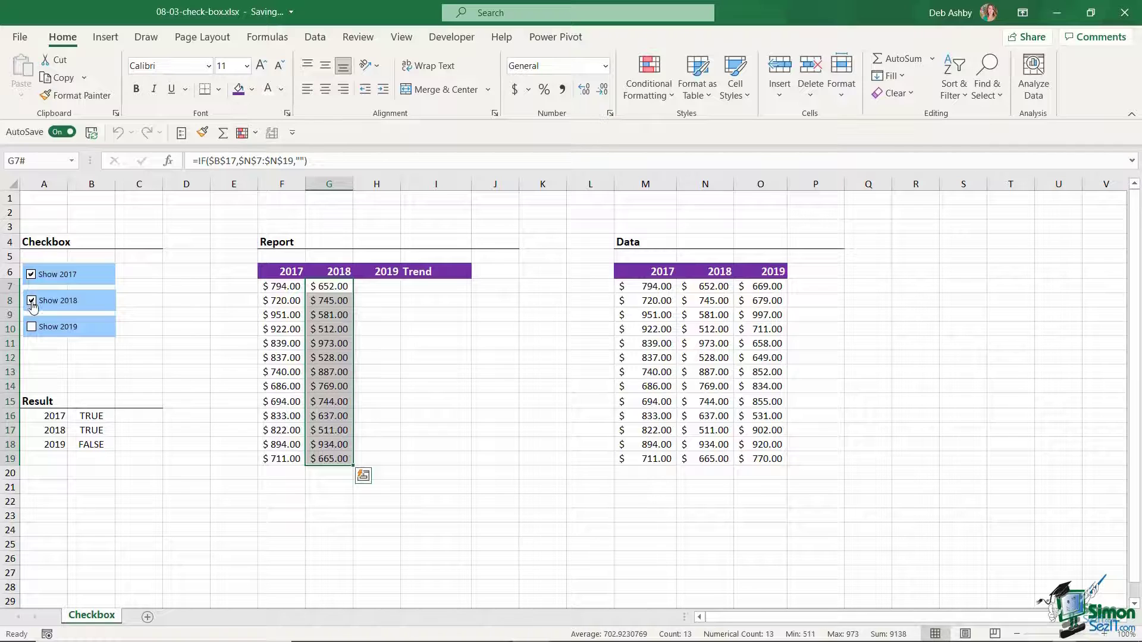
click(31, 327)
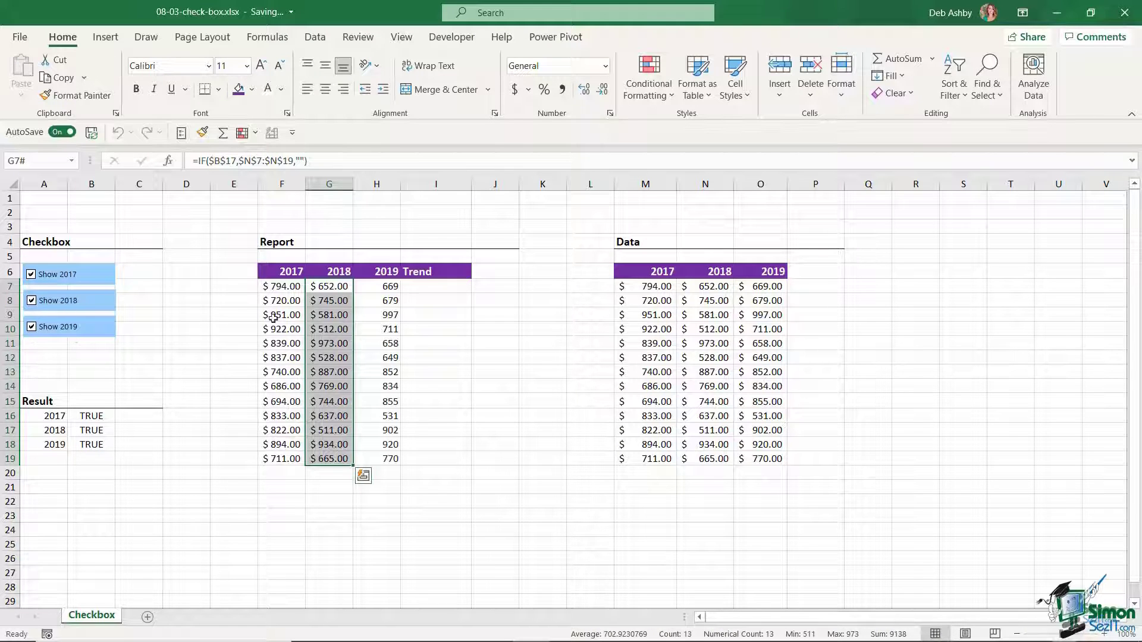
Give H7:H19 a formula rule =$B$18 with Accounting format, then untick Show 2019 to test.
click(379, 289)
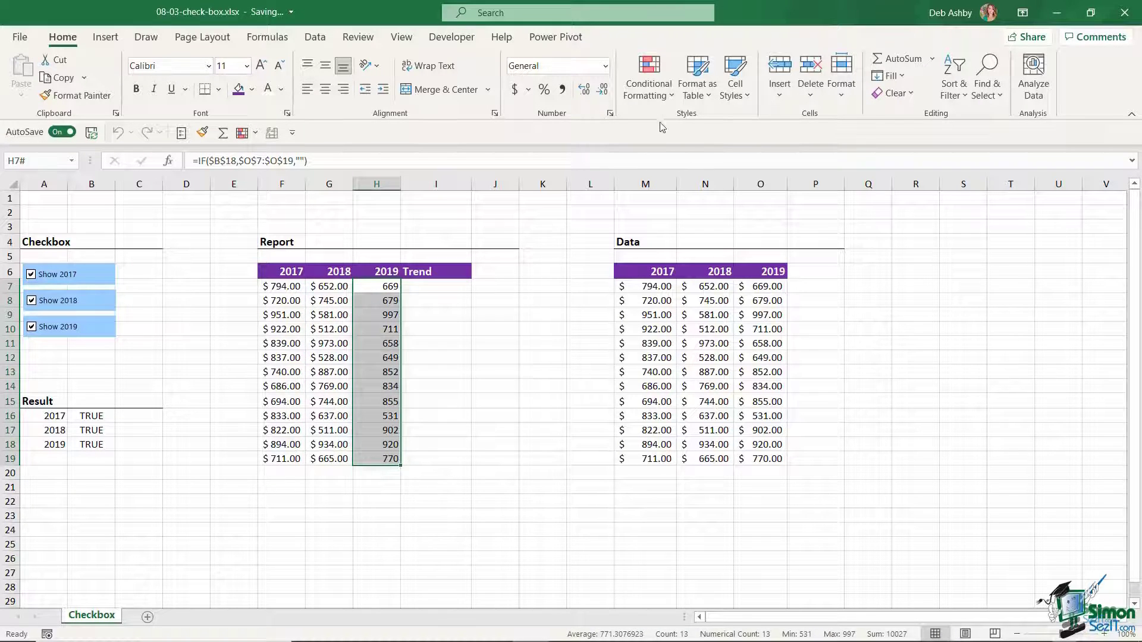
click(649, 78)
click(663, 294)
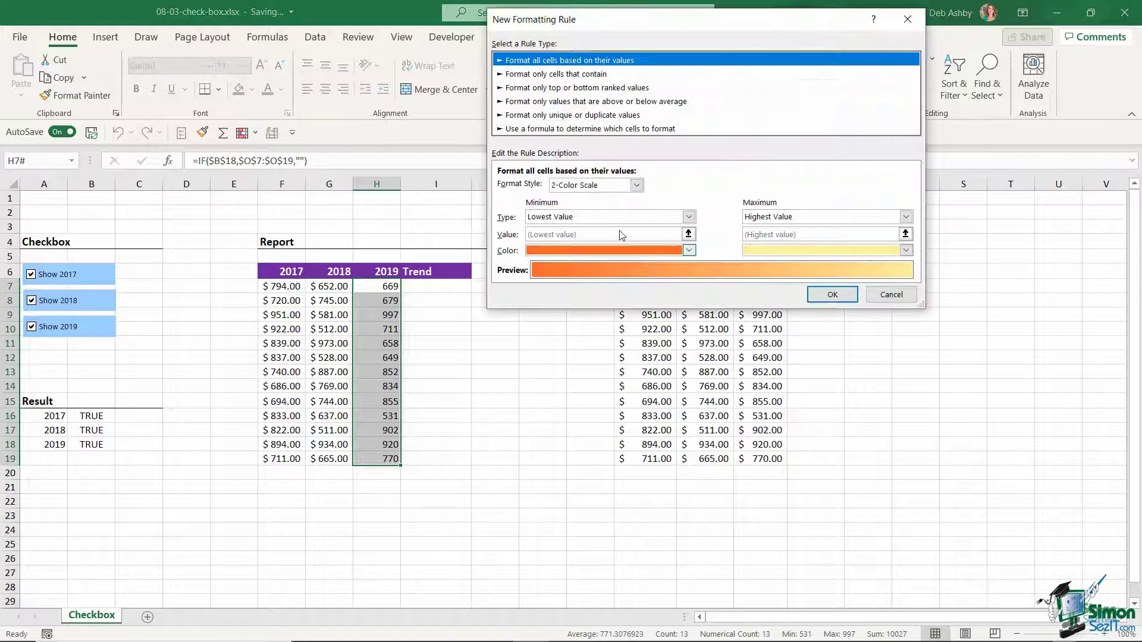
click(600, 130)
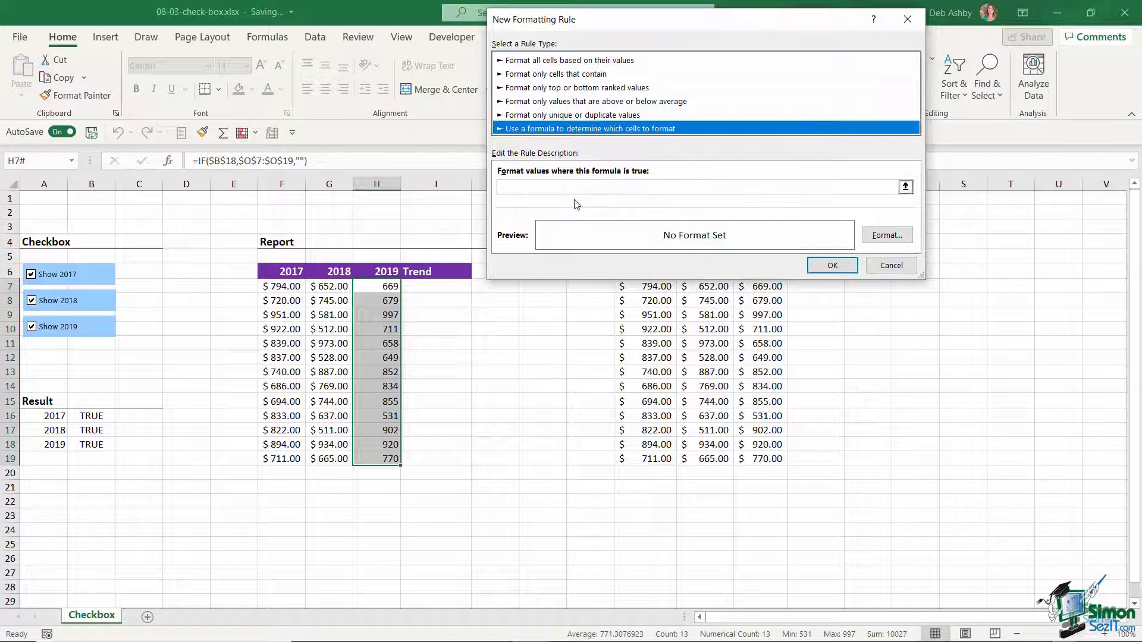
click(541, 187)
text(=)
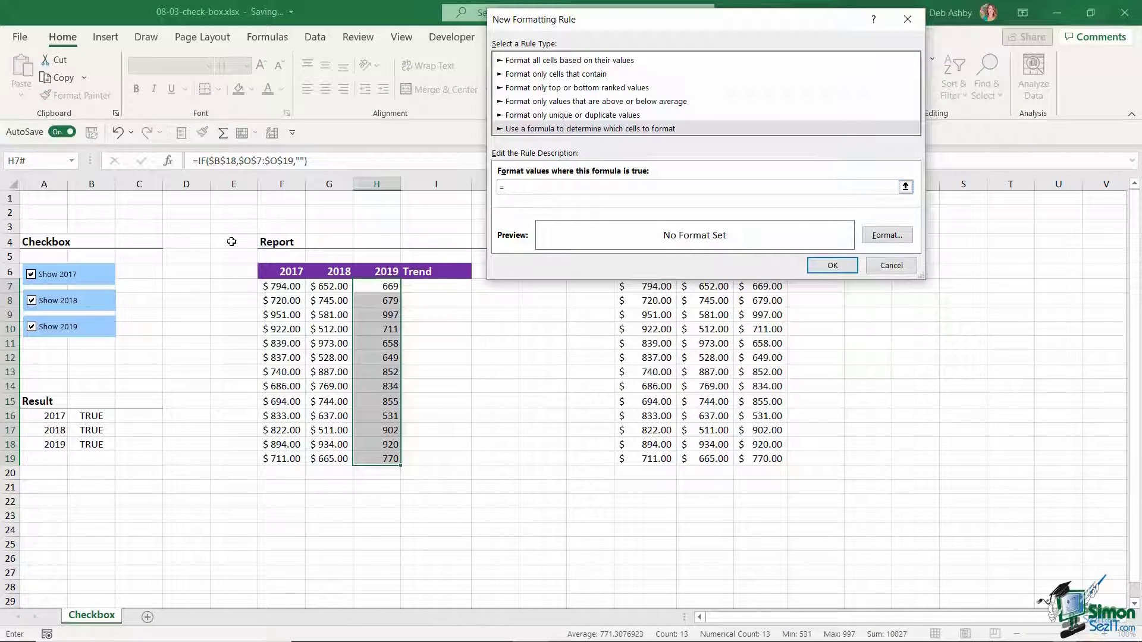
click(93, 445)
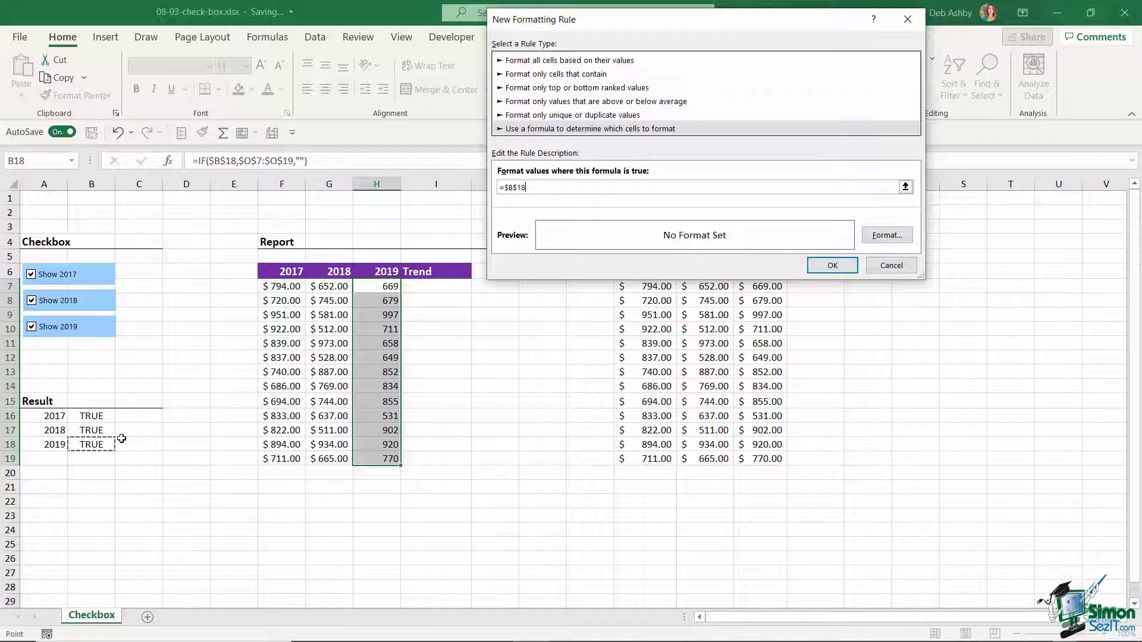
click(883, 236)
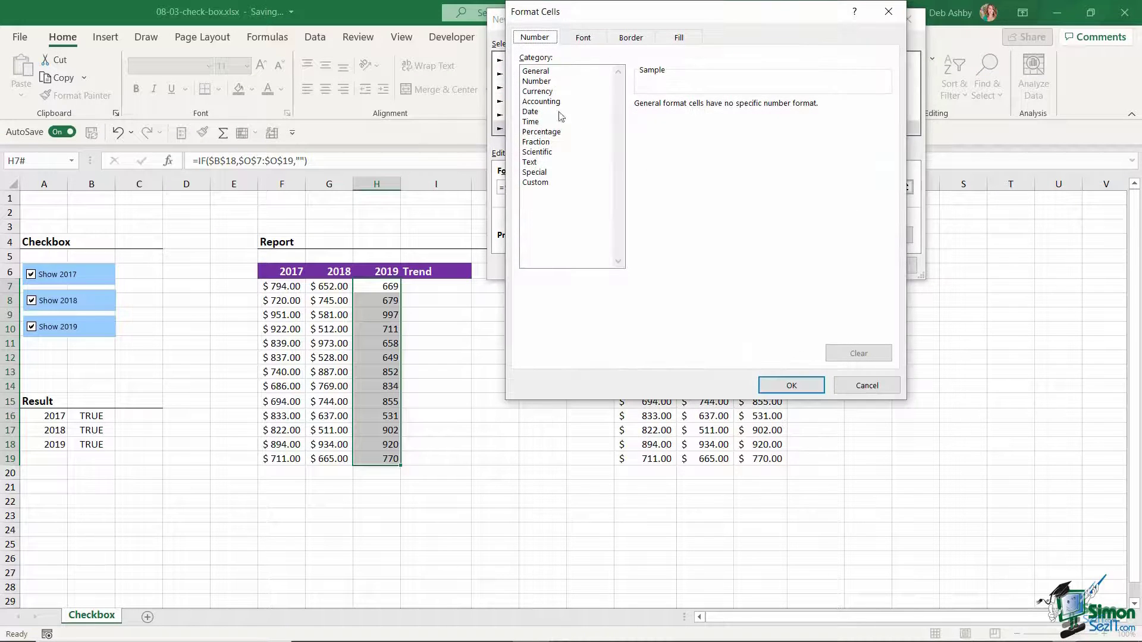
click(547, 102)
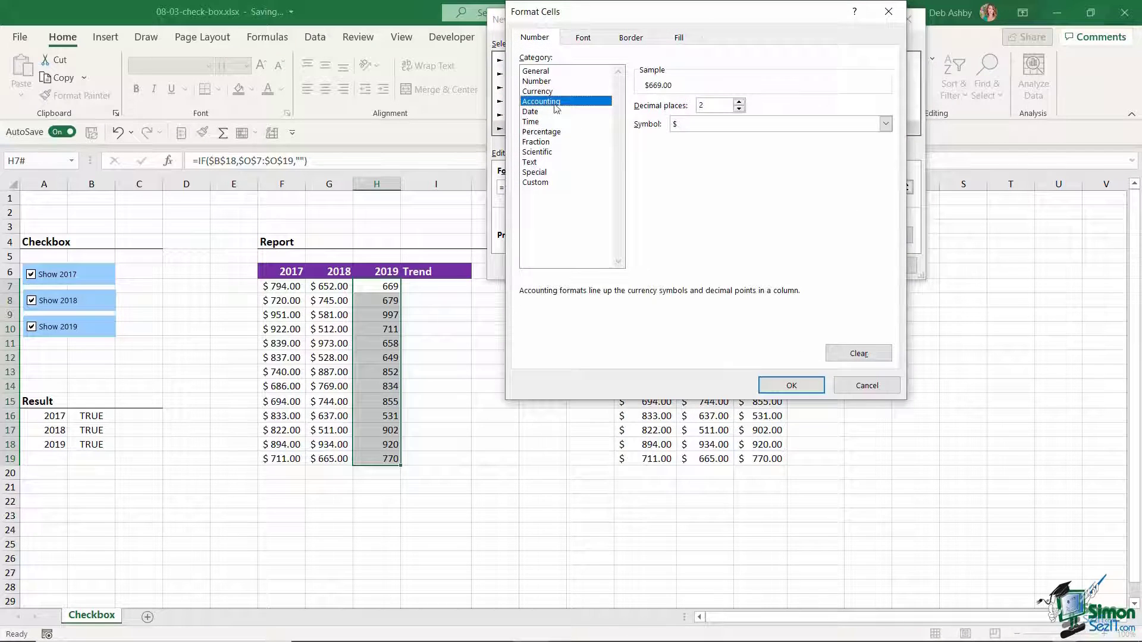
click(791, 385)
click(821, 262)
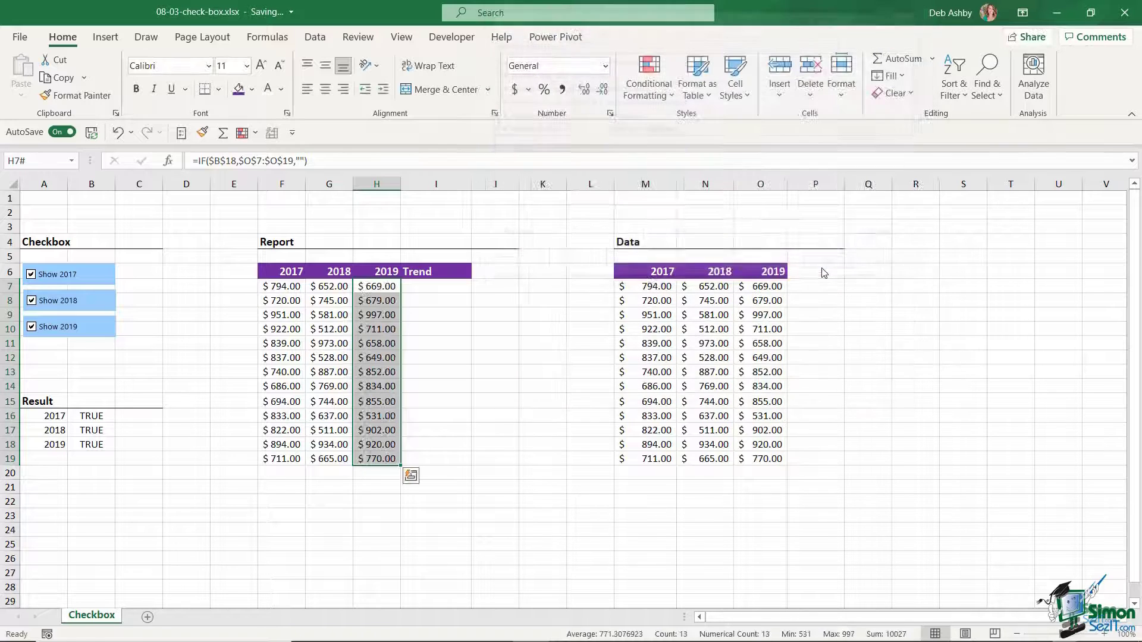
click(32, 327)
Restore the checkboxes so 2017–2019 all display, check row 7's values F7:H7, and pick I7.
click(32, 302)
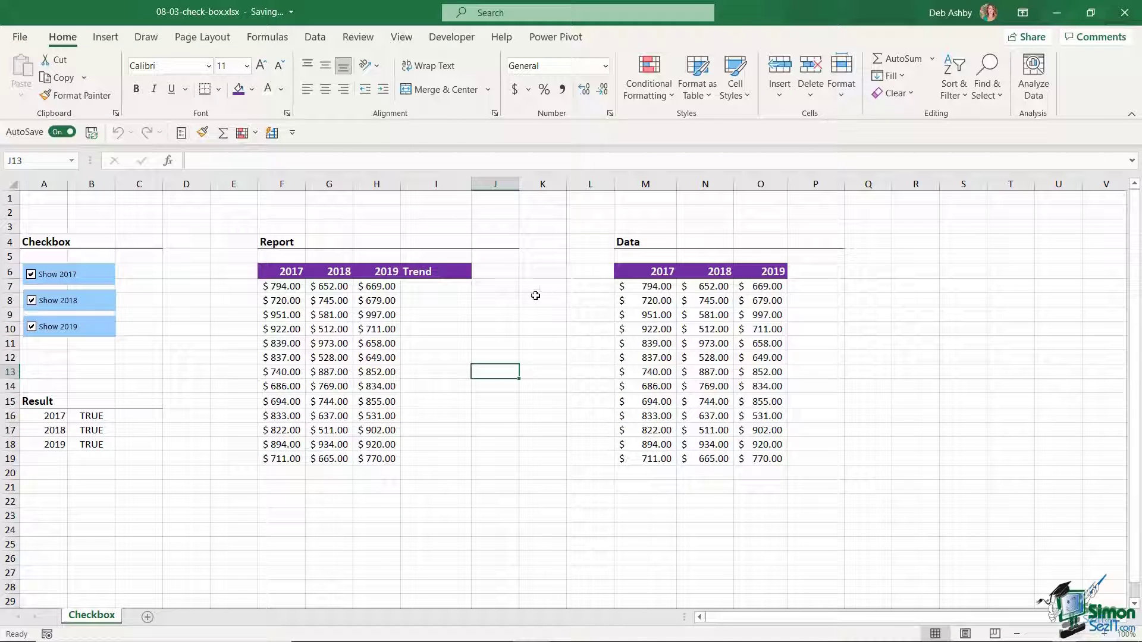
mouse_move(431, 287)
mouse_down()
mouse_move(434, 439)
mouse_move(436, 288)
mouse_move(425, 286)
mouse_up()
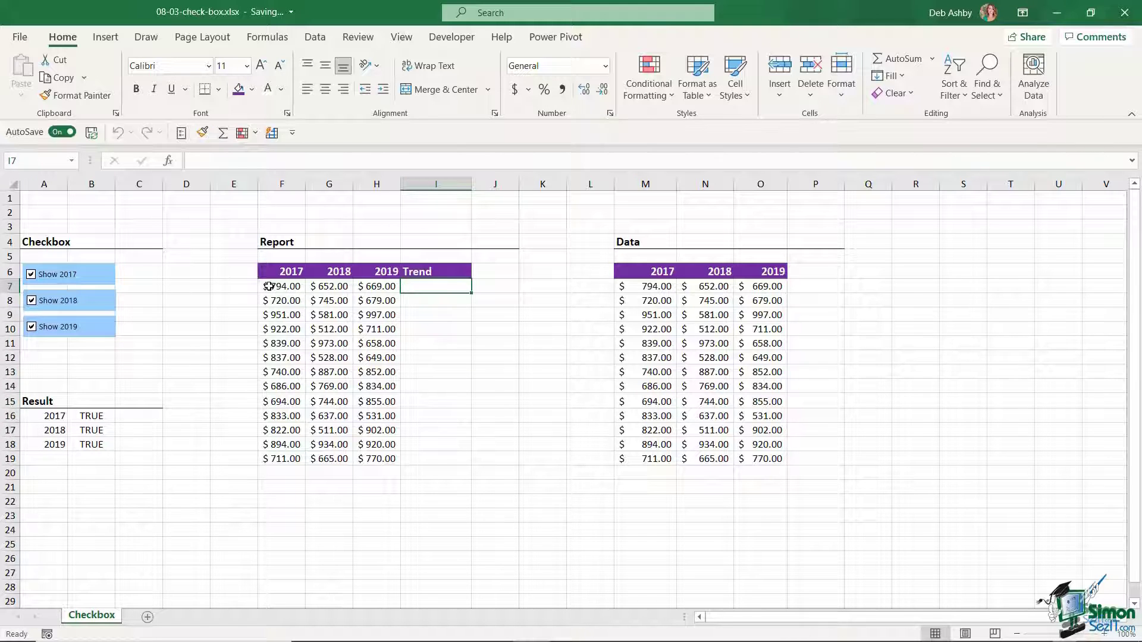
drag(269, 286, 368, 287)
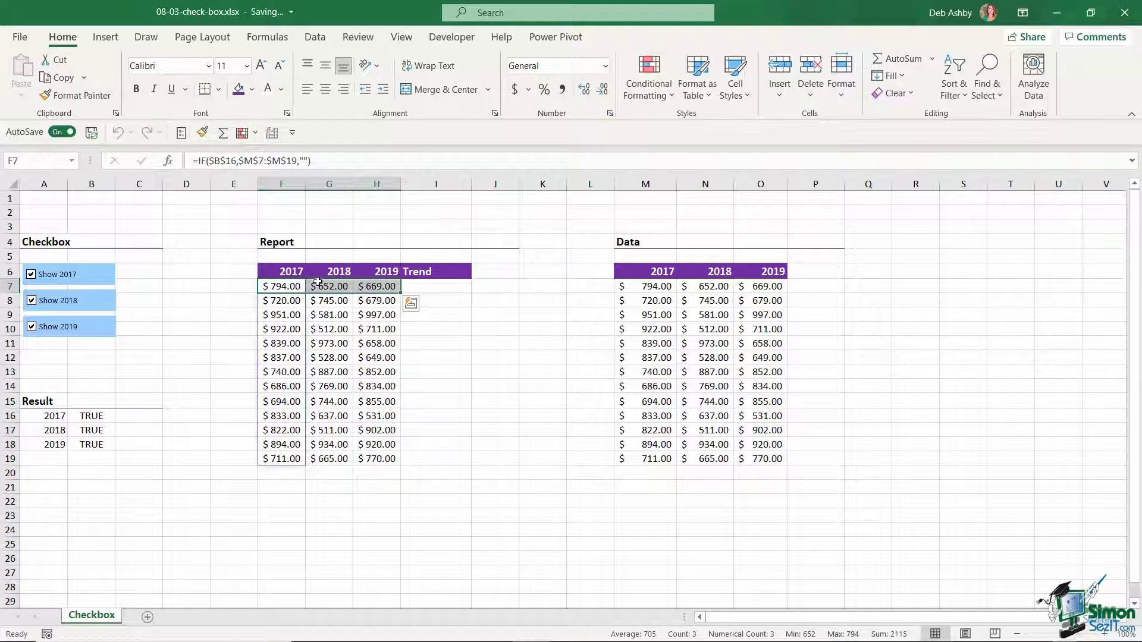
click(439, 287)
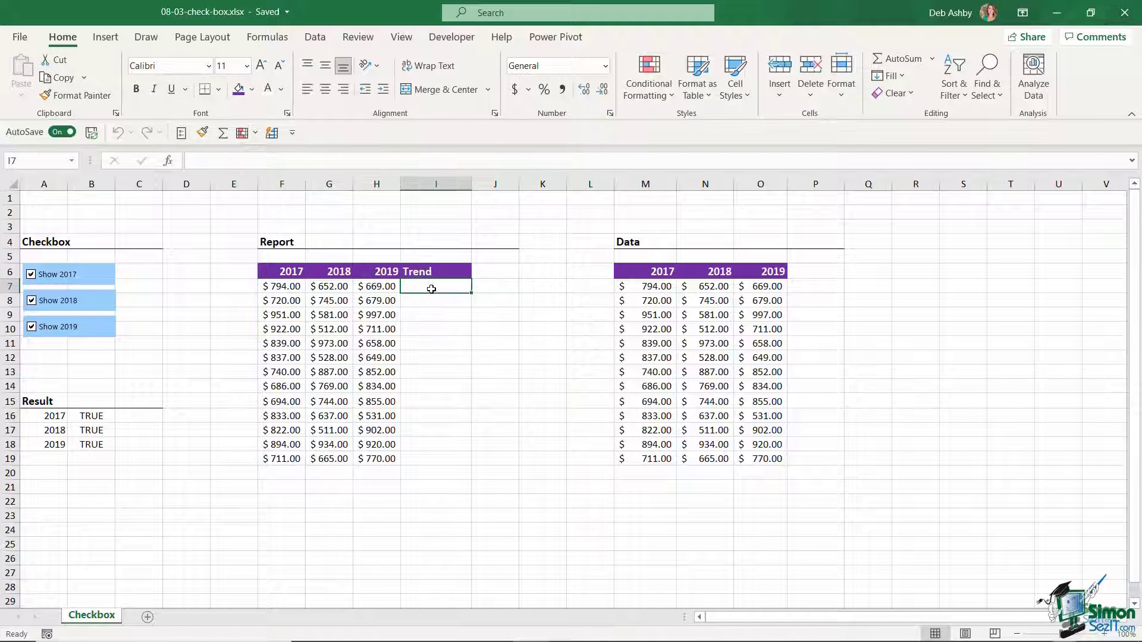
Insert a line sparkline in I7 using data range F7:H7.
click(107, 38)
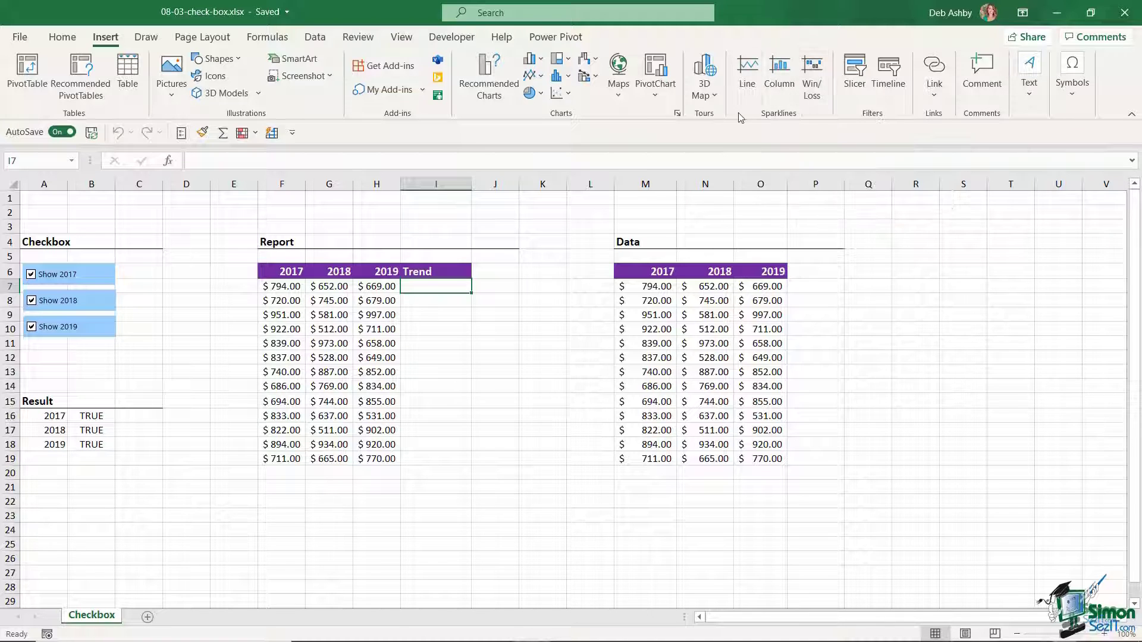
click(747, 80)
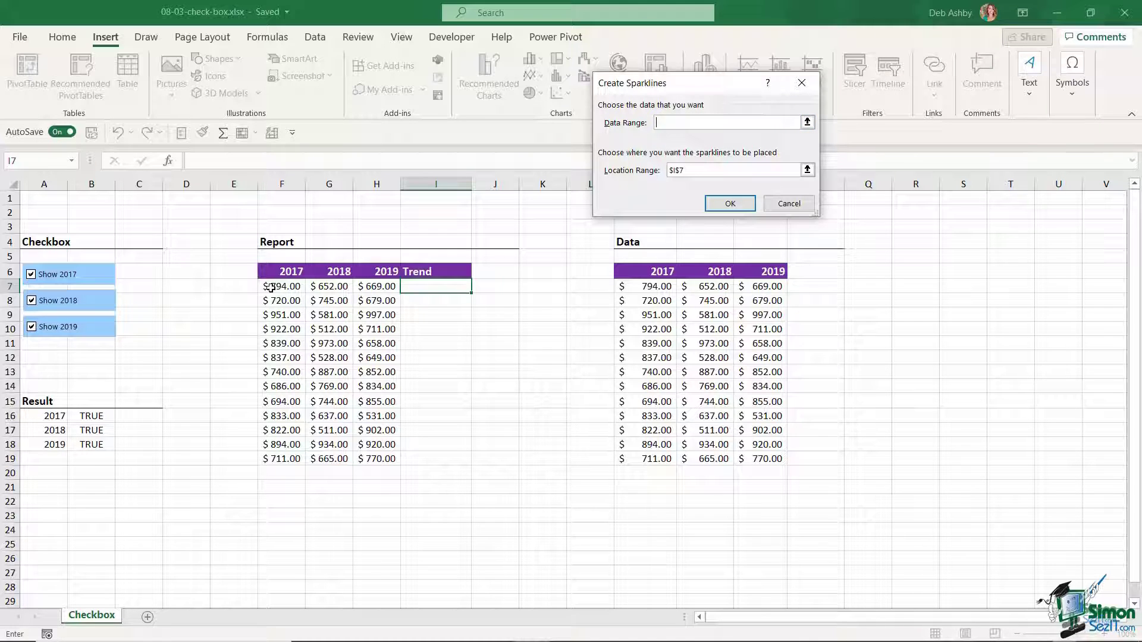
drag(266, 286, 381, 285)
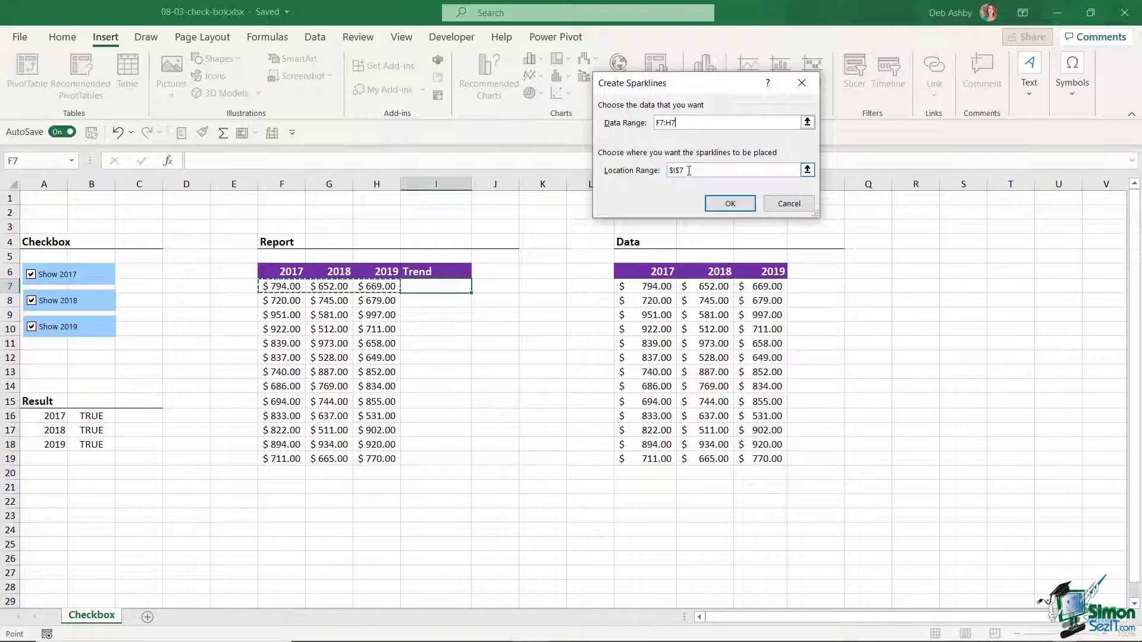
click(732, 202)
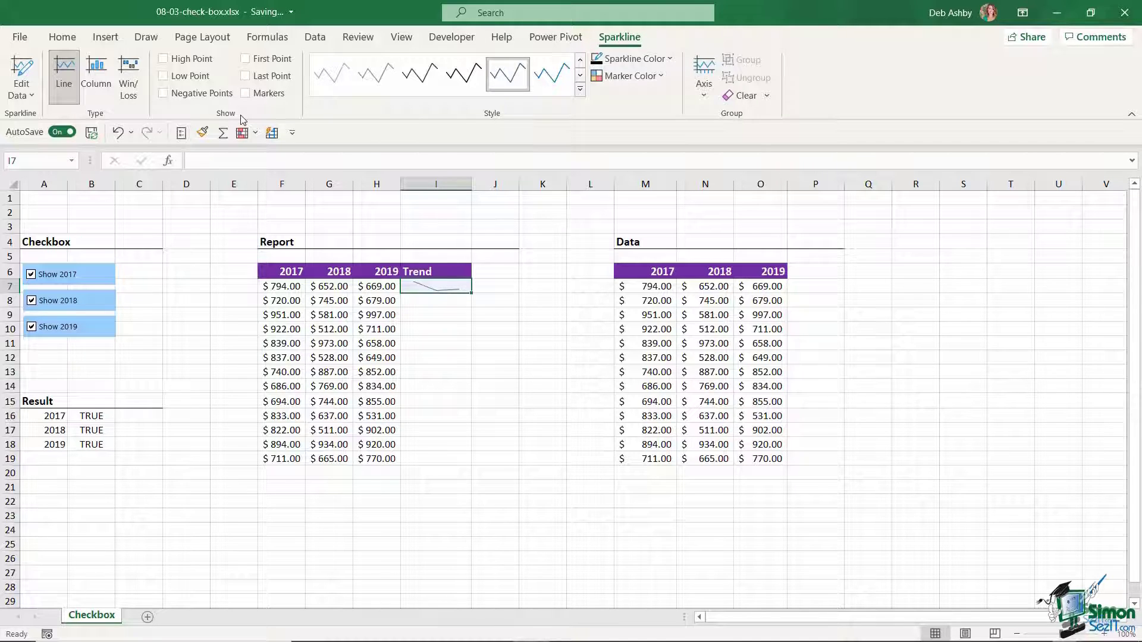
Show high, first and last point markers on the sparkline and fill it down to I19.
click(164, 60)
click(245, 59)
click(246, 77)
drag(471, 293, 476, 467)
click(536, 317)
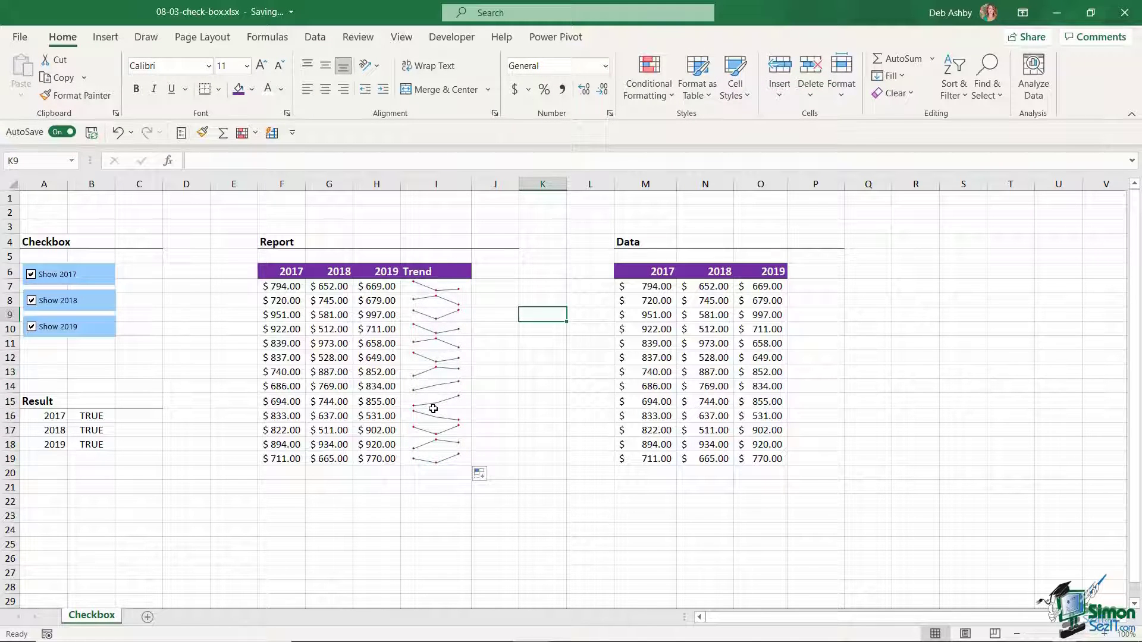
key(Up)
key(Up)
key(Up)
key(Up)
key(Up)
key(Up)
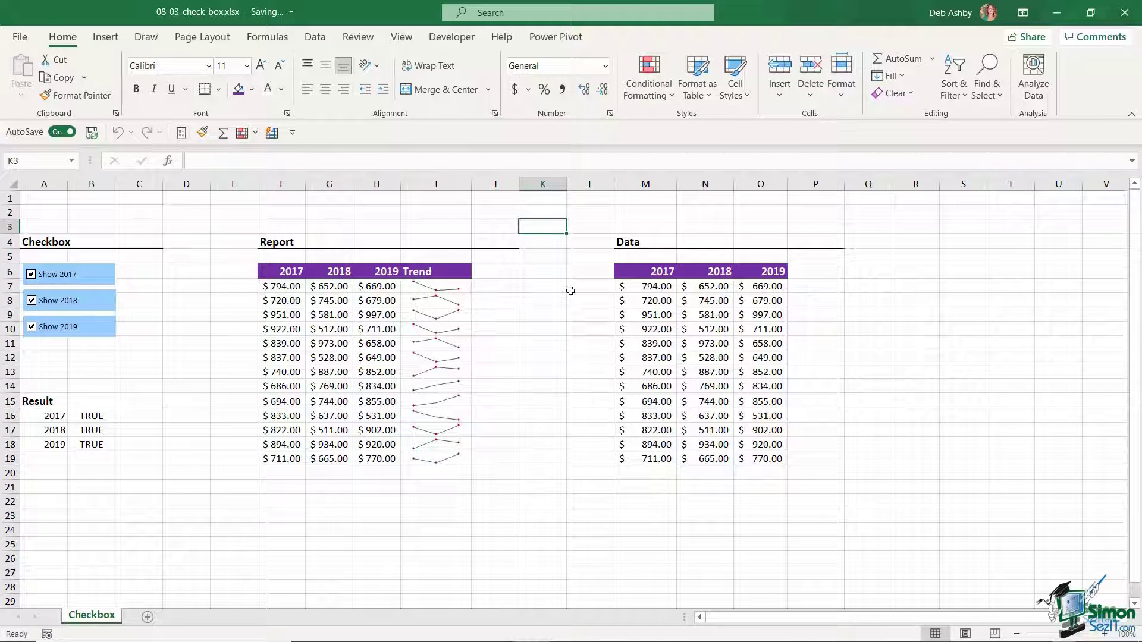